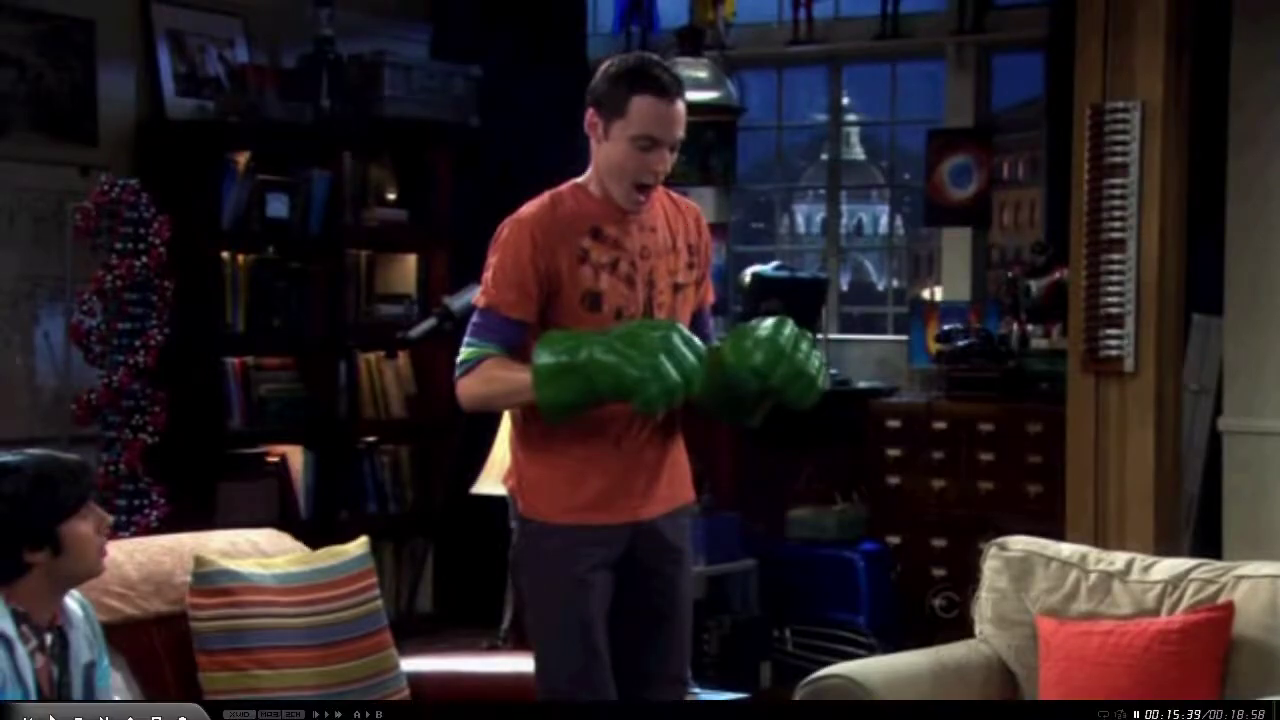
# Leave full-screen playback with the green-gloves living-room frame captured and switch to Photoshop
pyautogui.press('Escape')
pyautogui.click(448, 559)
# Create a new document from the Clipboard preset and paste the first captured frame
pyautogui.hotkey('ctrl', 'n')
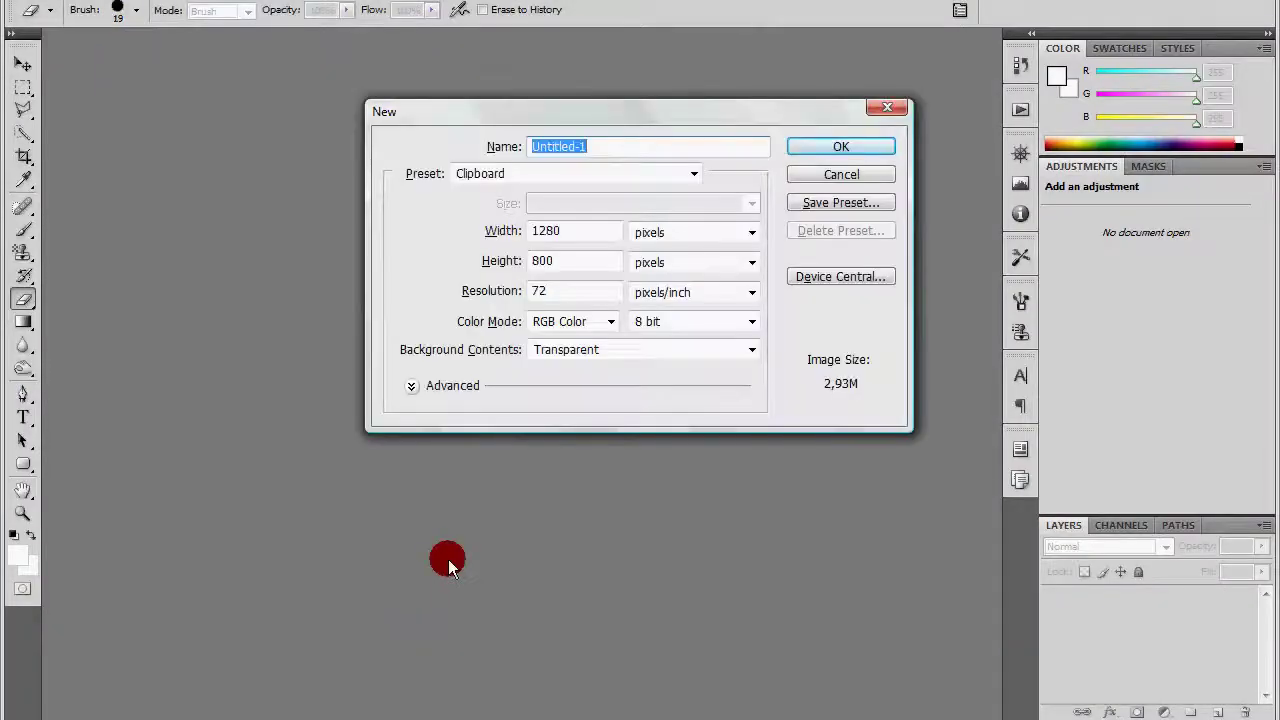
pyautogui.press('Return')
pyautogui.hotkey('ctrl', 'v')
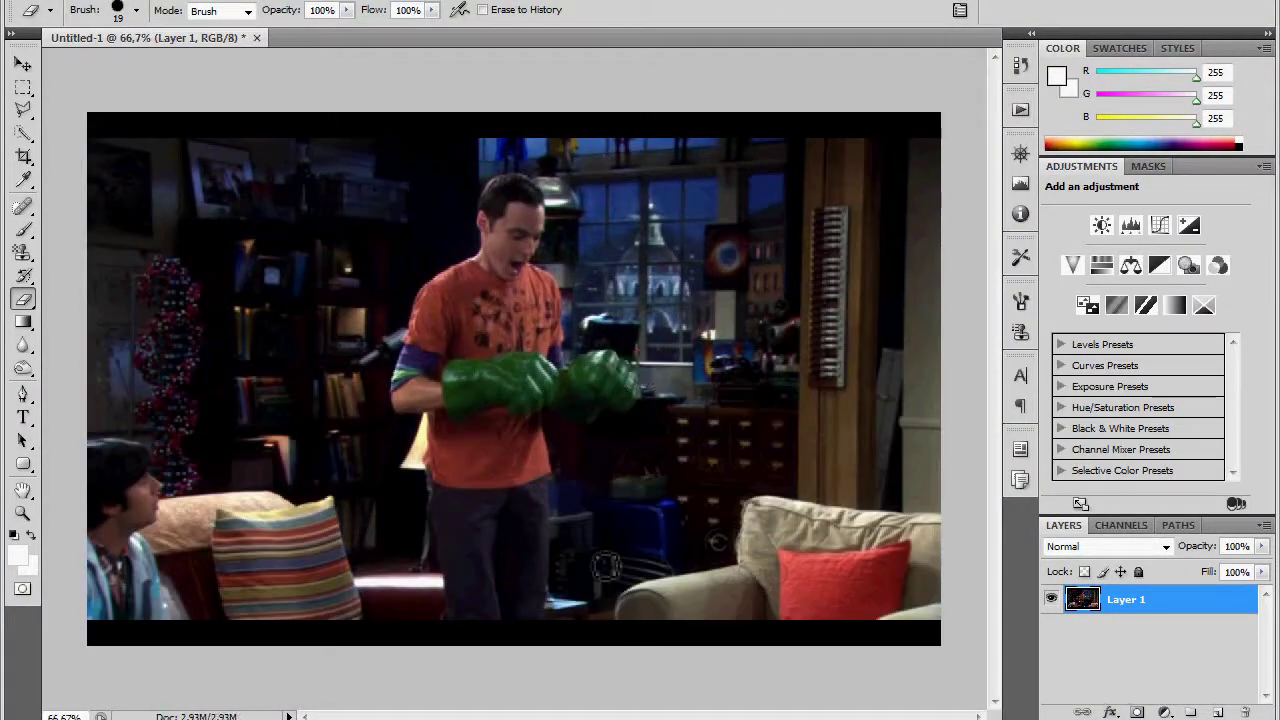
# Capture two more frames from the full-screen video and paste them into Photoshop
pyautogui.click(531, 690)
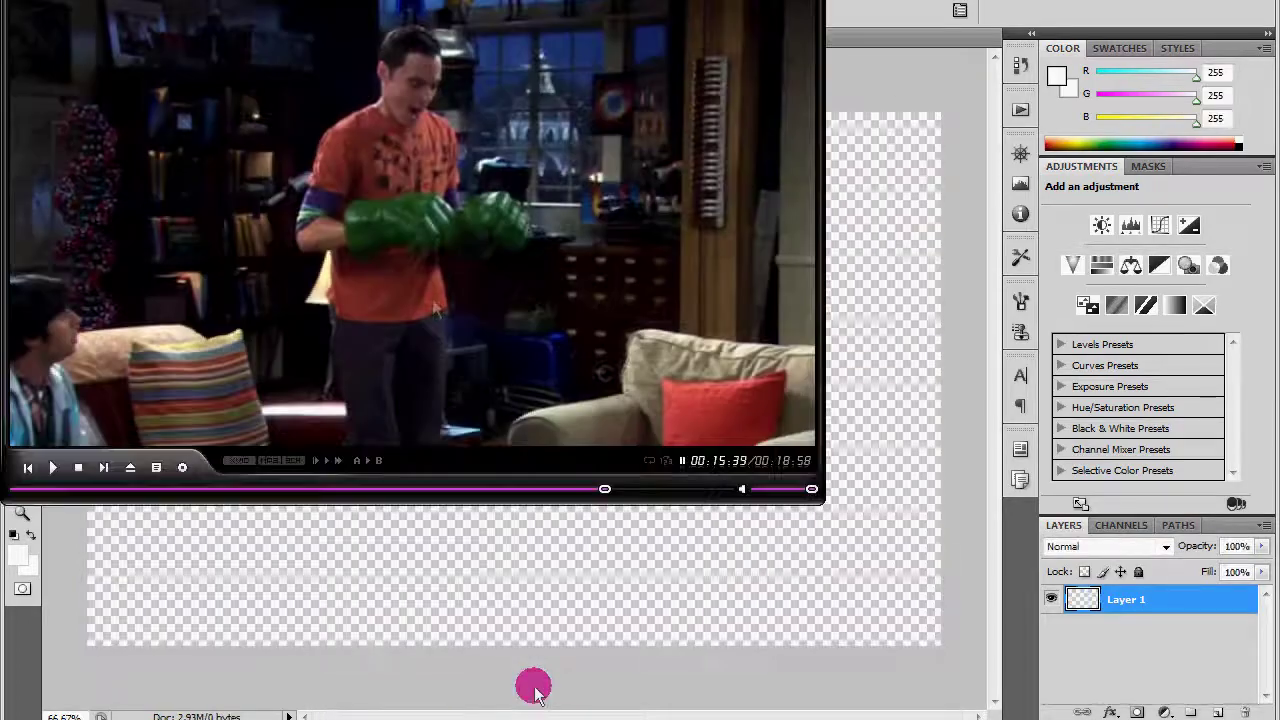
pyautogui.press('Return')
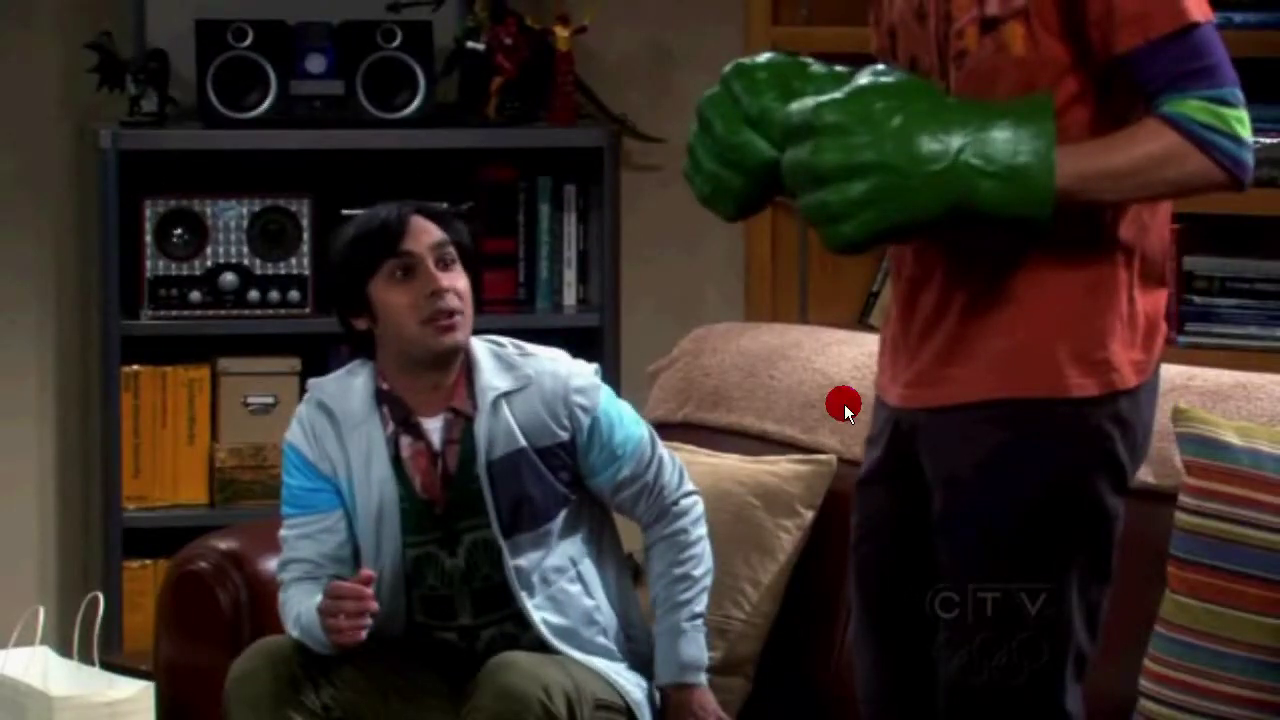
pyautogui.press('Escape')
pyautogui.click(908, 200)
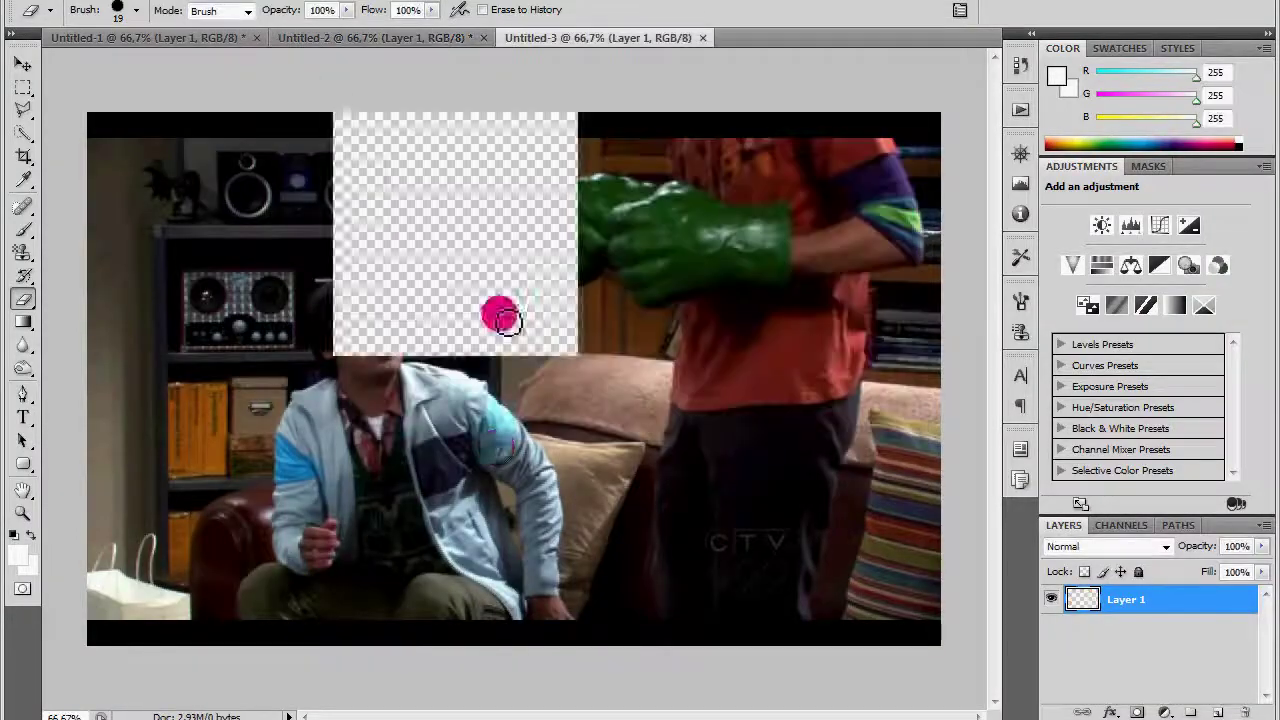
pyautogui.hotkey('alt', 'Tab')
pyautogui.press('Return')
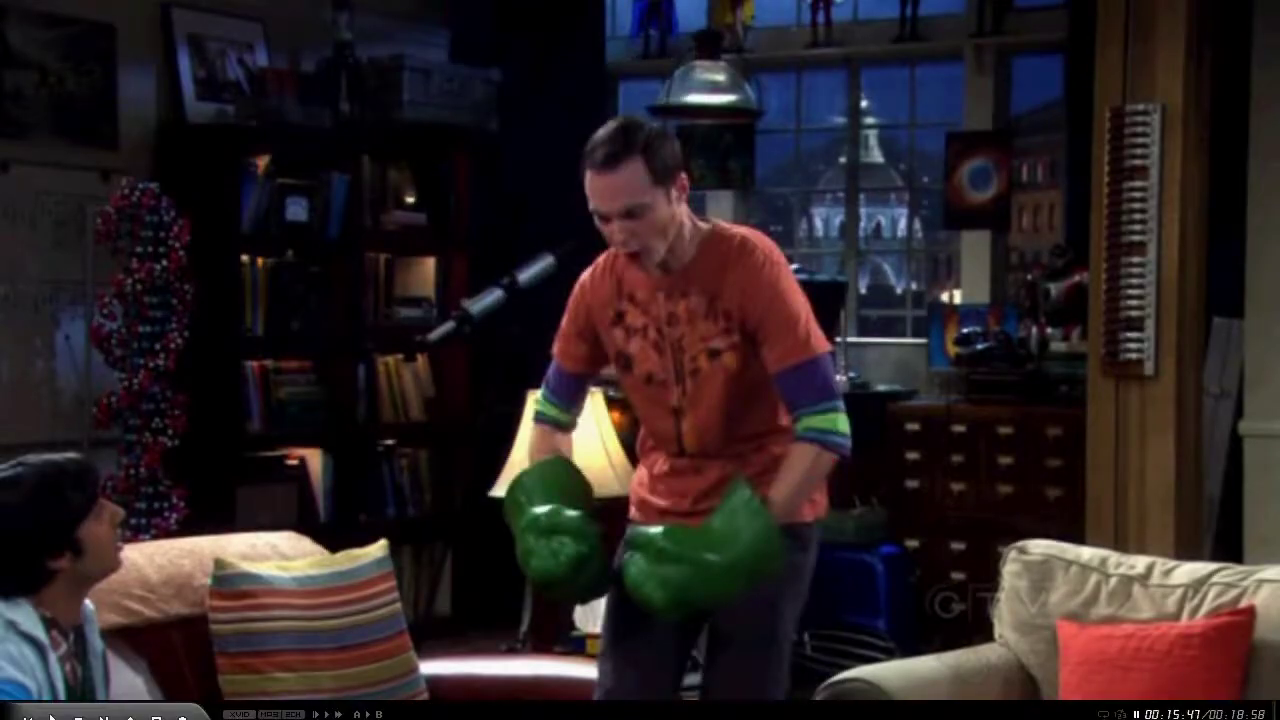
pyautogui.hotkey('alt', 'Tab')
pyautogui.hotkey('ctrl', 'v')
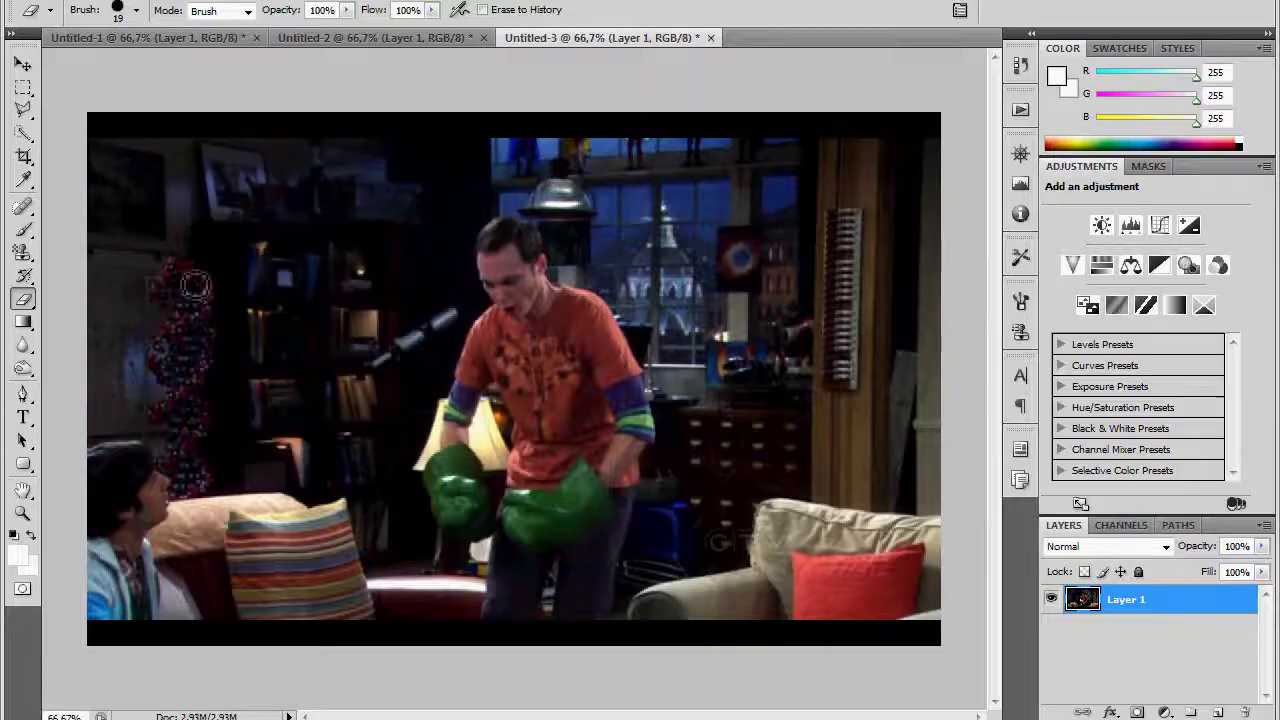
# Fix the Crop tool at 600 px width with a set height, and crop the current frame
pyautogui.click(120, 9)
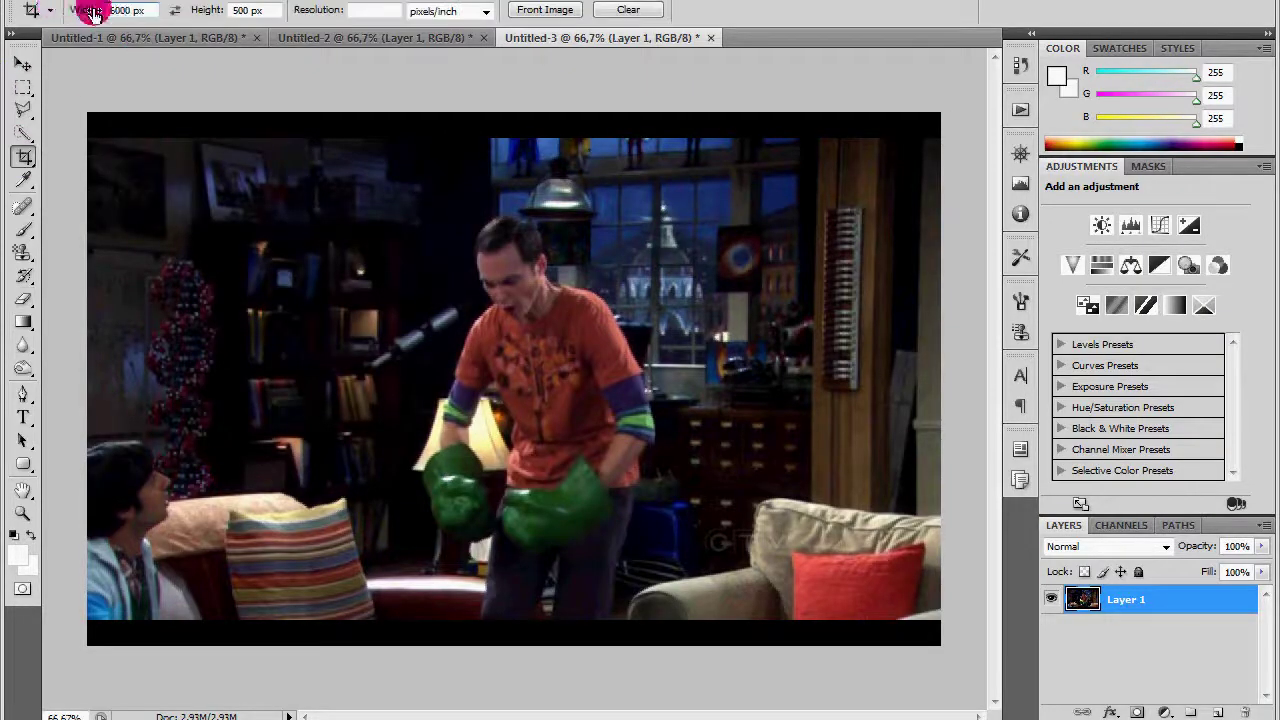
pyautogui.write('600')
pyautogui.click(243, 10)
pyautogui.write('400')
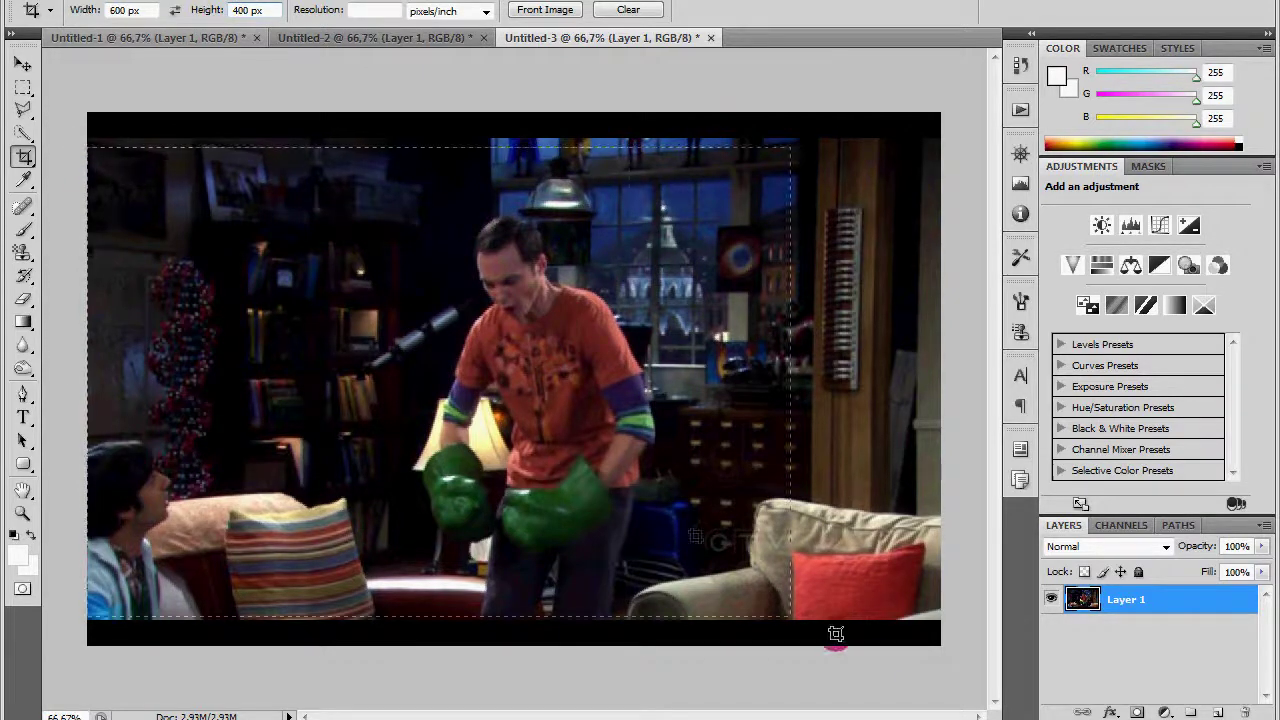
pyautogui.moveTo(826, 611); pyautogui.dragTo(131, 148)
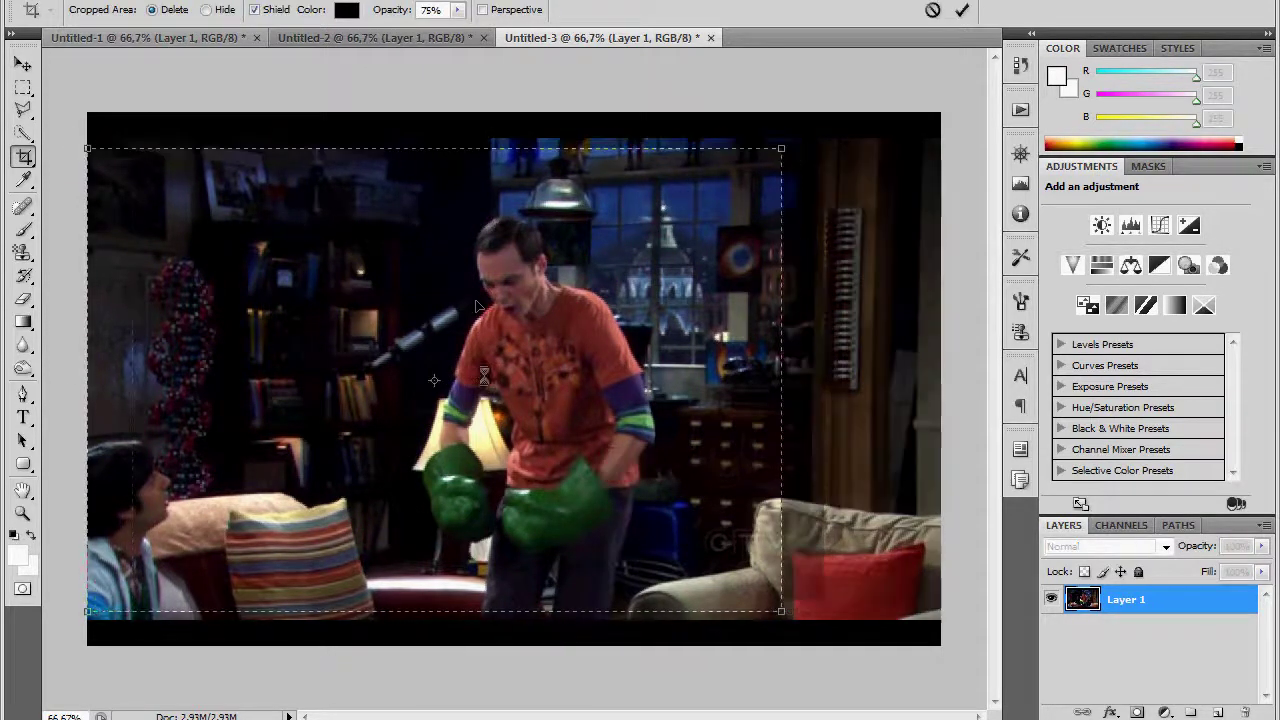
pyautogui.press('Escape')
pyautogui.moveTo(57, 143); pyautogui.dragTo(1231, 686)
pyautogui.doubleClick(757, 438)
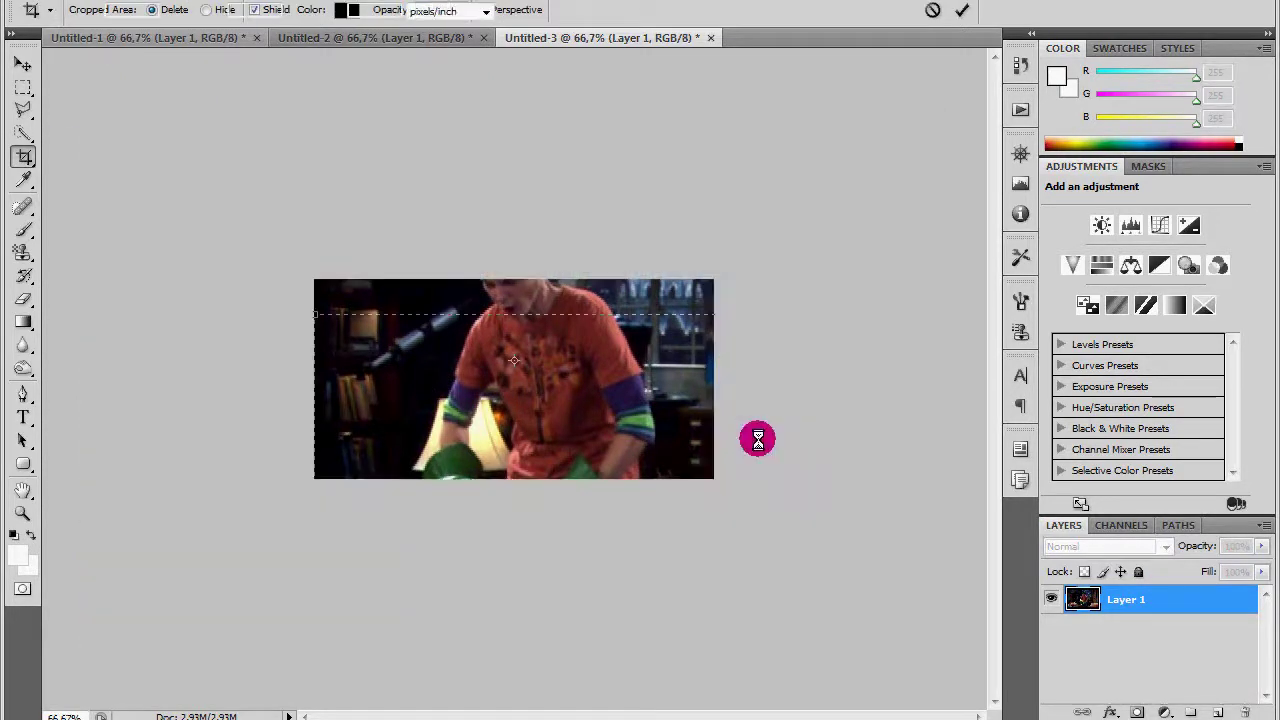
# Crop the Untitled-2 and Untitled-1 frames to the same fixed size
pyautogui.click(390, 36)
pyautogui.moveTo(76, 156); pyautogui.dragTo(1012, 690)
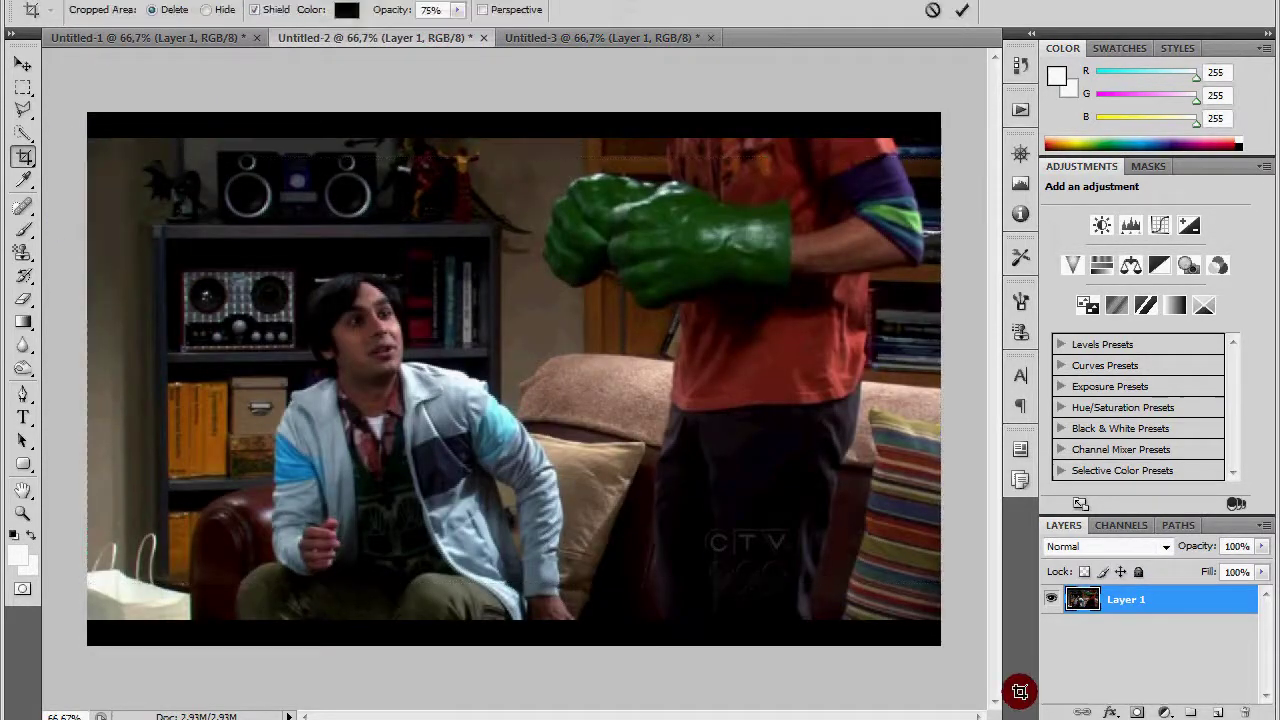
pyautogui.press('Return')
pyautogui.click(150, 37)
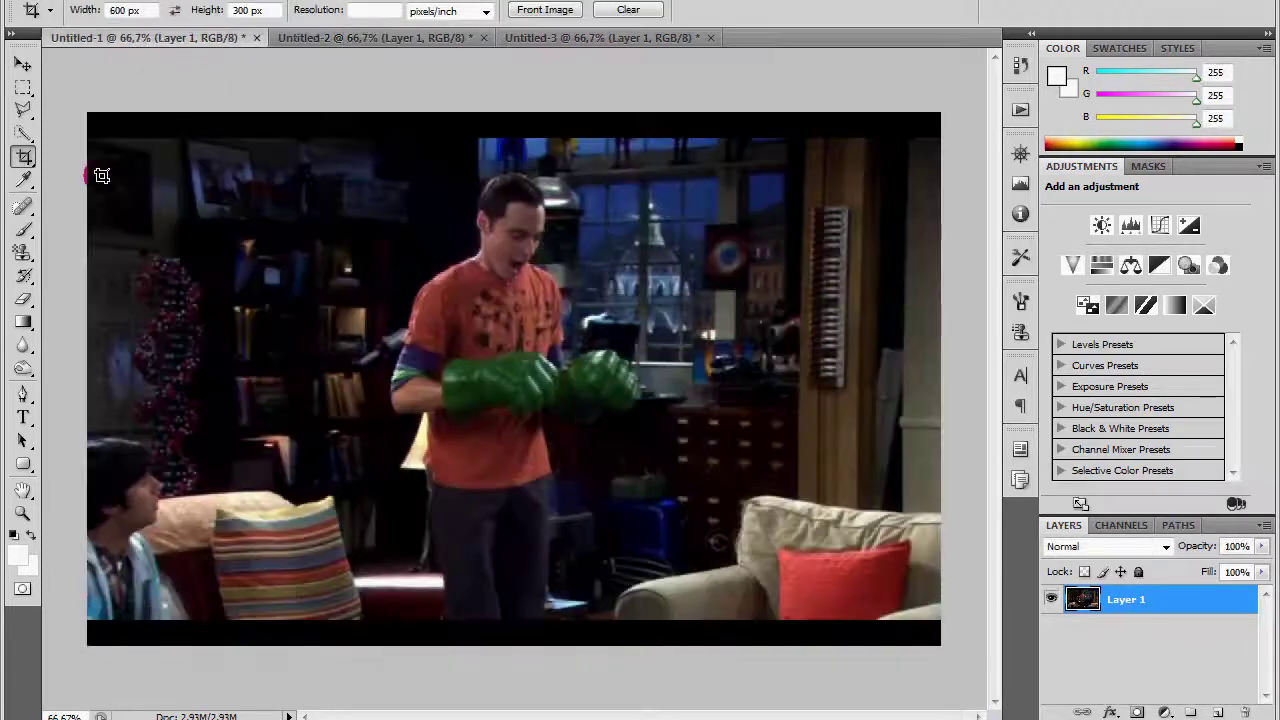
pyautogui.moveTo(718, 540); pyautogui.dragTo(940, 572)
pyautogui.press('Return')
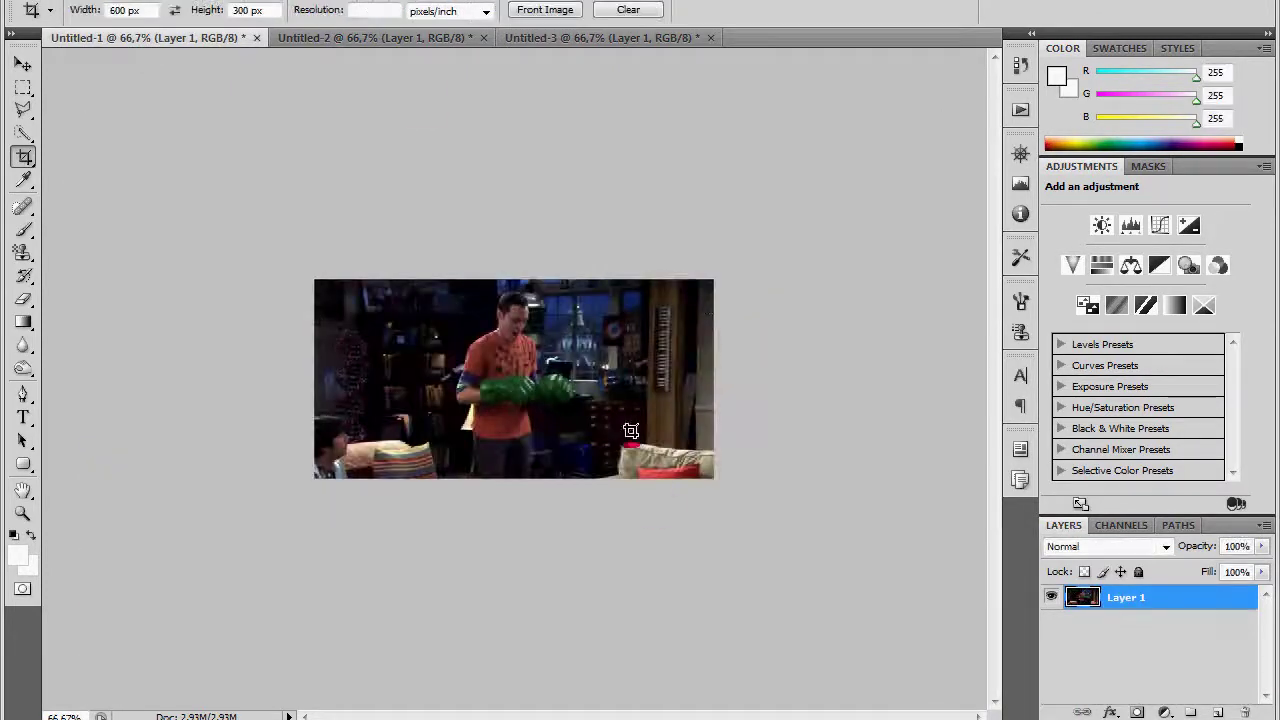
# View each of the three cropped frames at actual size
pyautogui.hotkey('ctrl', '1')
pyautogui.click(337, 37)
pyautogui.hotkey('ctrl', '1')
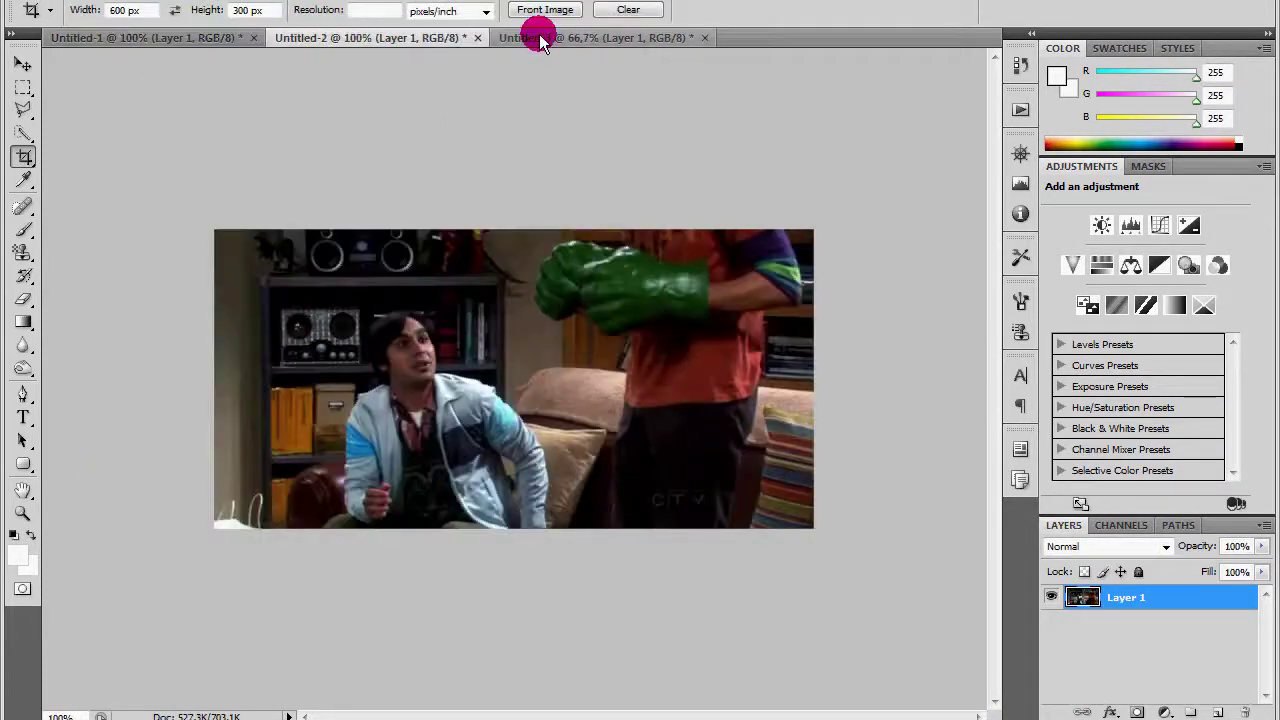
pyautogui.click(540, 40)
pyautogui.hotkey('ctrl', '1')
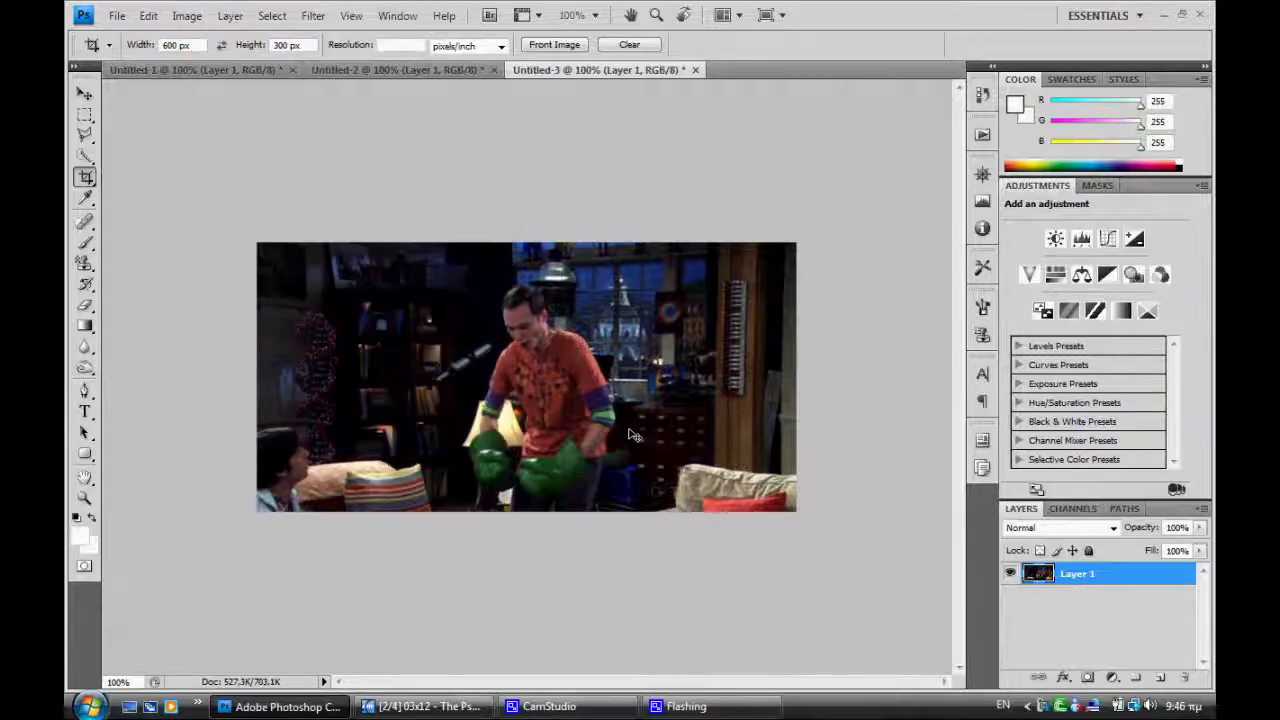
# Create a new tall transparent document for the strip
pyautogui.hotkey('ctrl', 'n')
pyautogui.click(563, 245)
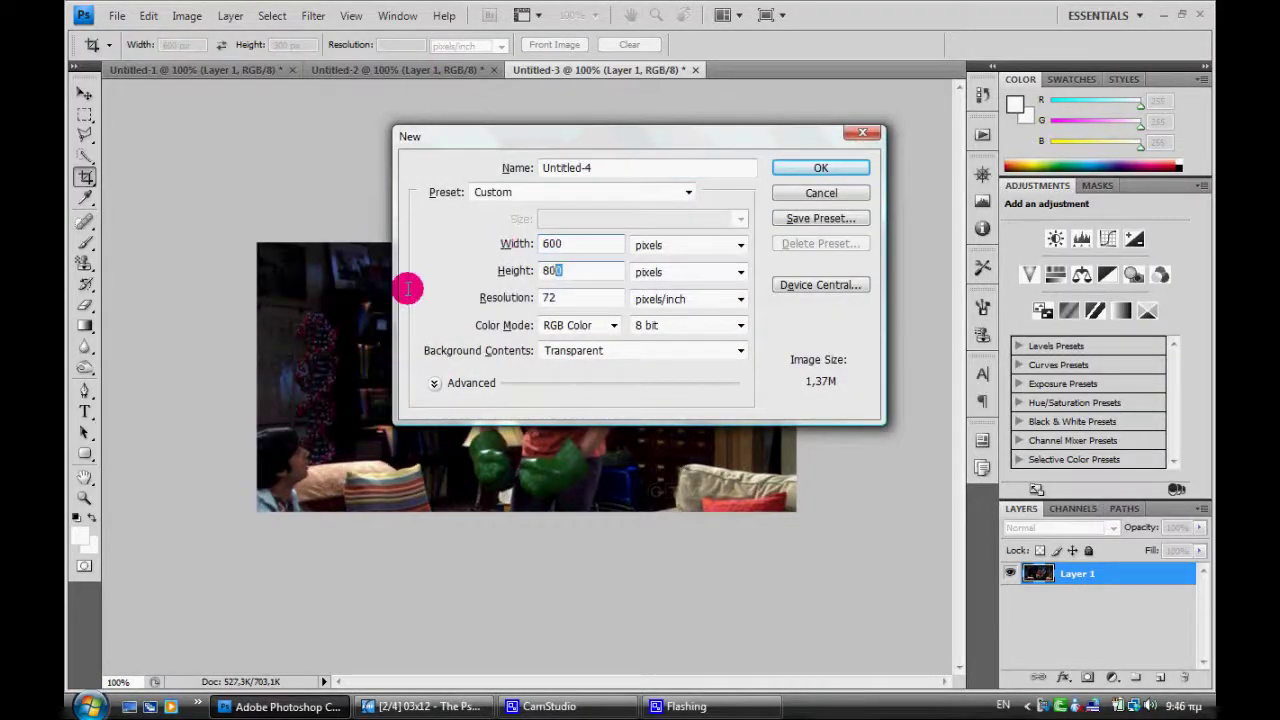
pyautogui.press('Return')
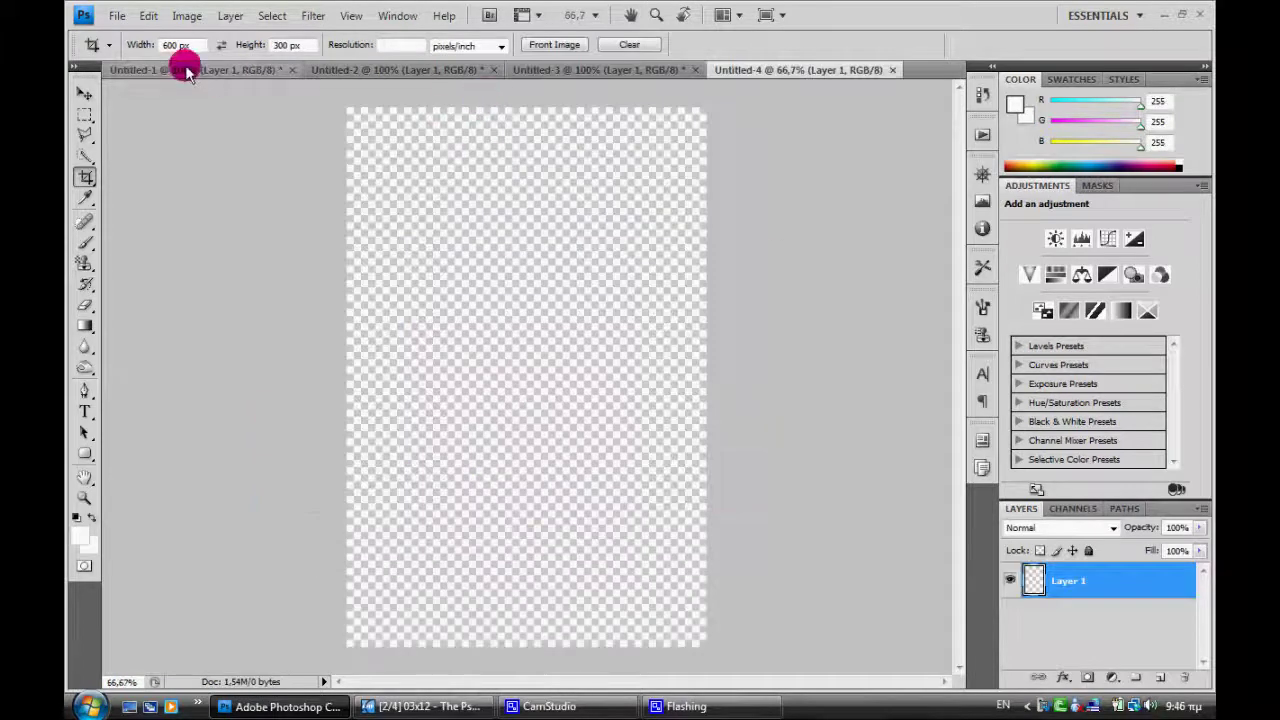
# Move the first frame from Untitled-1 into the strip's top, closing Untitled-1 unsaved
pyautogui.click(185, 70)
pyautogui.hotkey('ctrl', 'w')
pyautogui.press('n')
pyautogui.hotkey('ctrl', 'v')
pyautogui.press('v')
pyautogui.moveTo(236, 258)
pyautogui.mouseDown()
pyautogui.moveTo(243, 78)
pyautogui.moveTo(112, 128)
pyautogui.mouseUp()
# Copy the merged second frame, close Untitled-2 unsaved, and paste it into the strip
pyautogui.hotkey('ctrl', 'a')
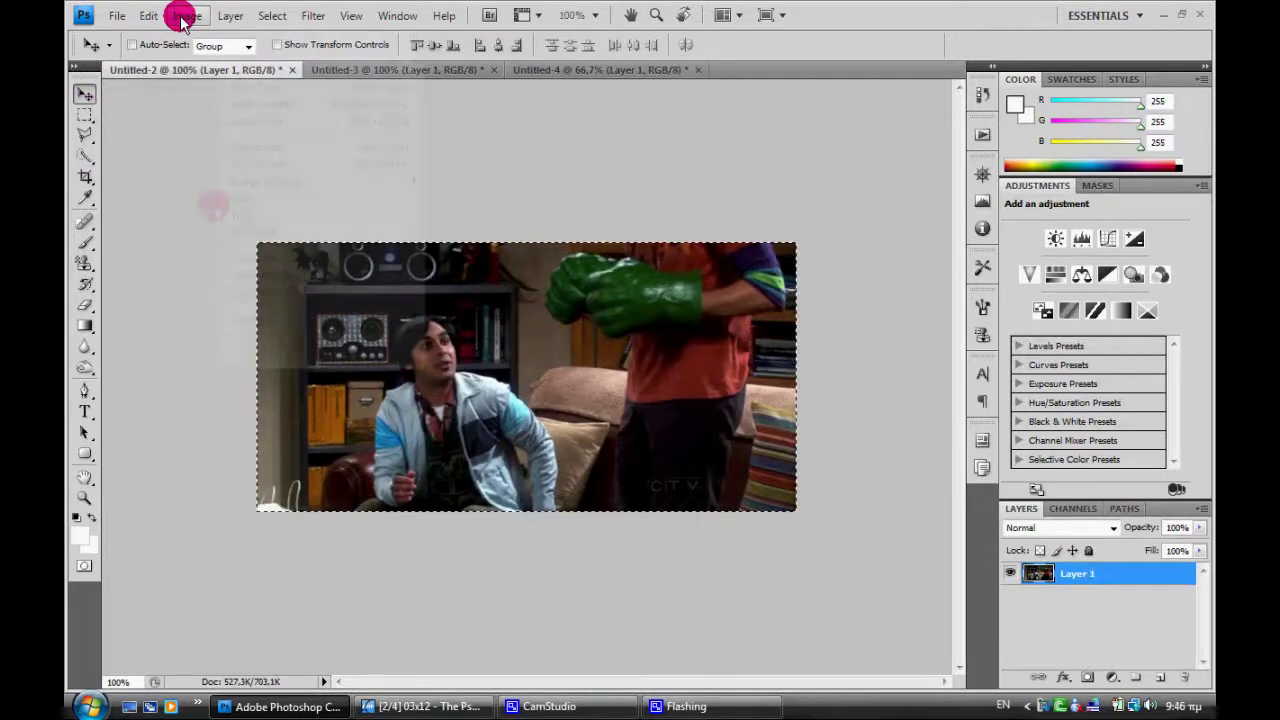
pyautogui.click(148, 15)
pyautogui.click(205, 151)
pyautogui.hotkey('ctrl', 'w')
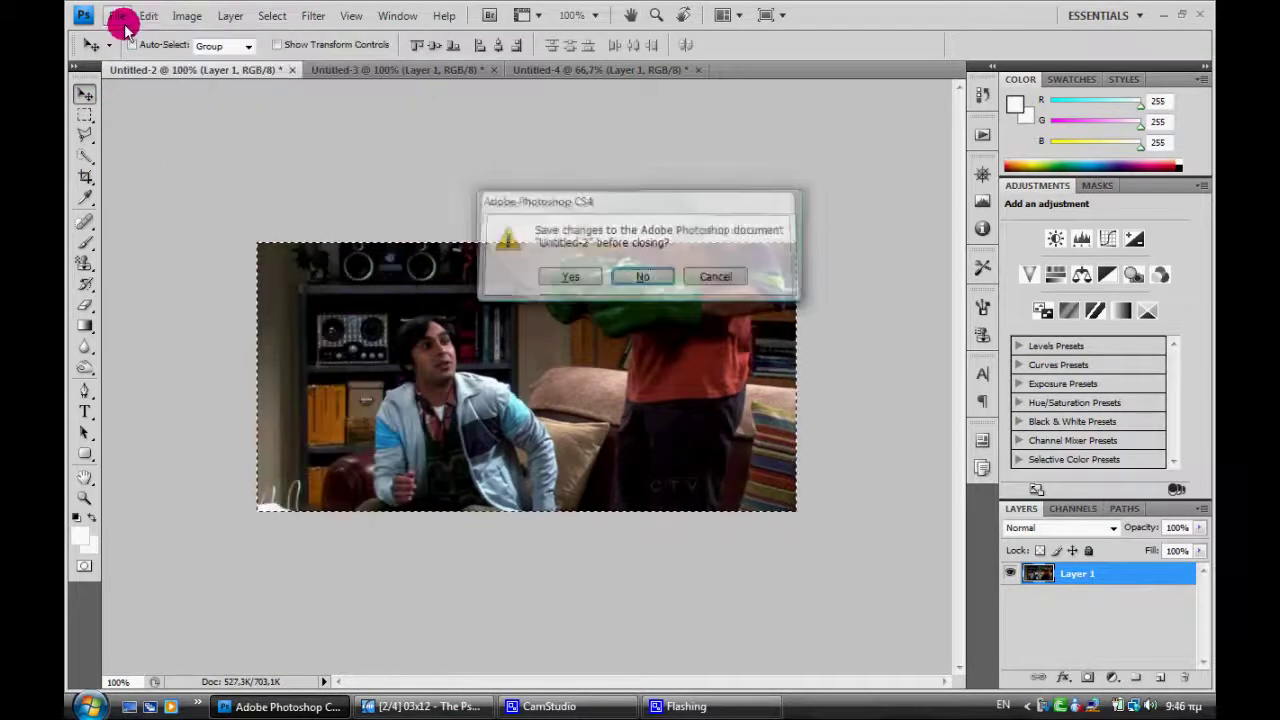
pyautogui.press('n')
pyautogui.hotkey('ctrl', 'v')
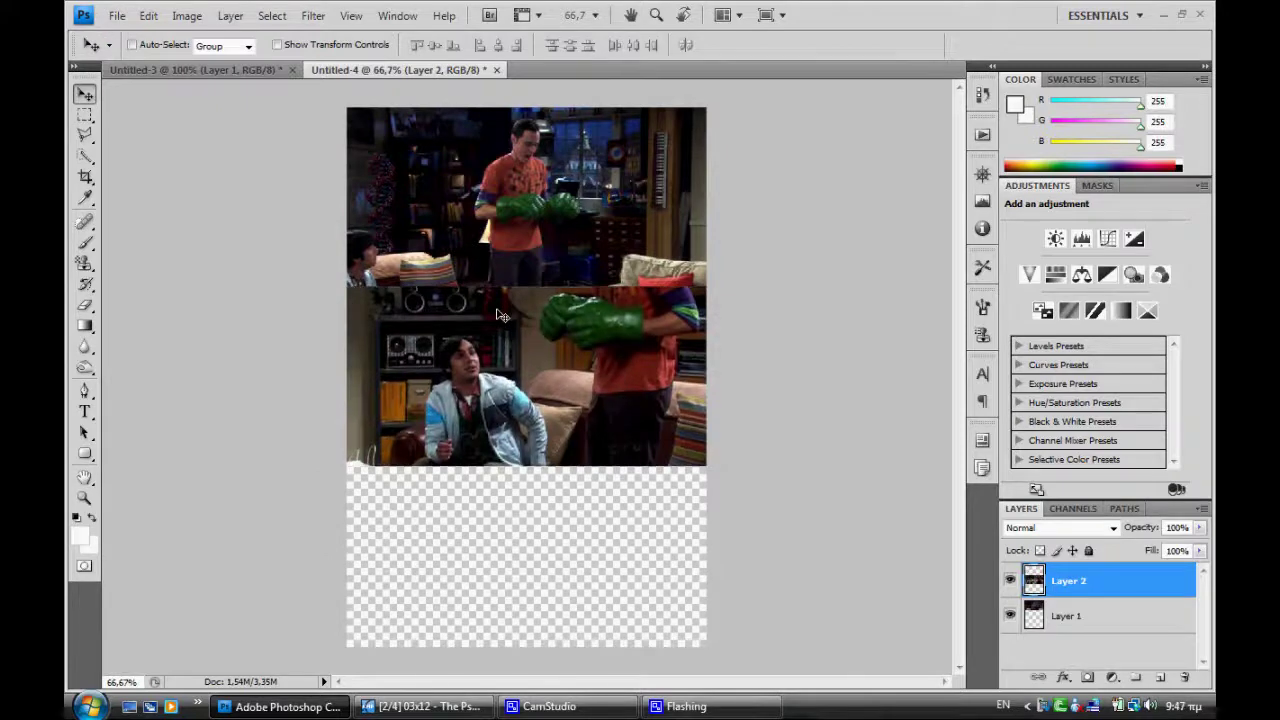
# Copy the third frame, close its source unsaved, and paste it at the strip's bottom
pyautogui.hotkey('ctrl', 'Tab')
pyautogui.hotkey('ctrl', 'a')
pyautogui.hotkey('ctrl', 'c')
pyautogui.hotkey('ctrl', 'w')
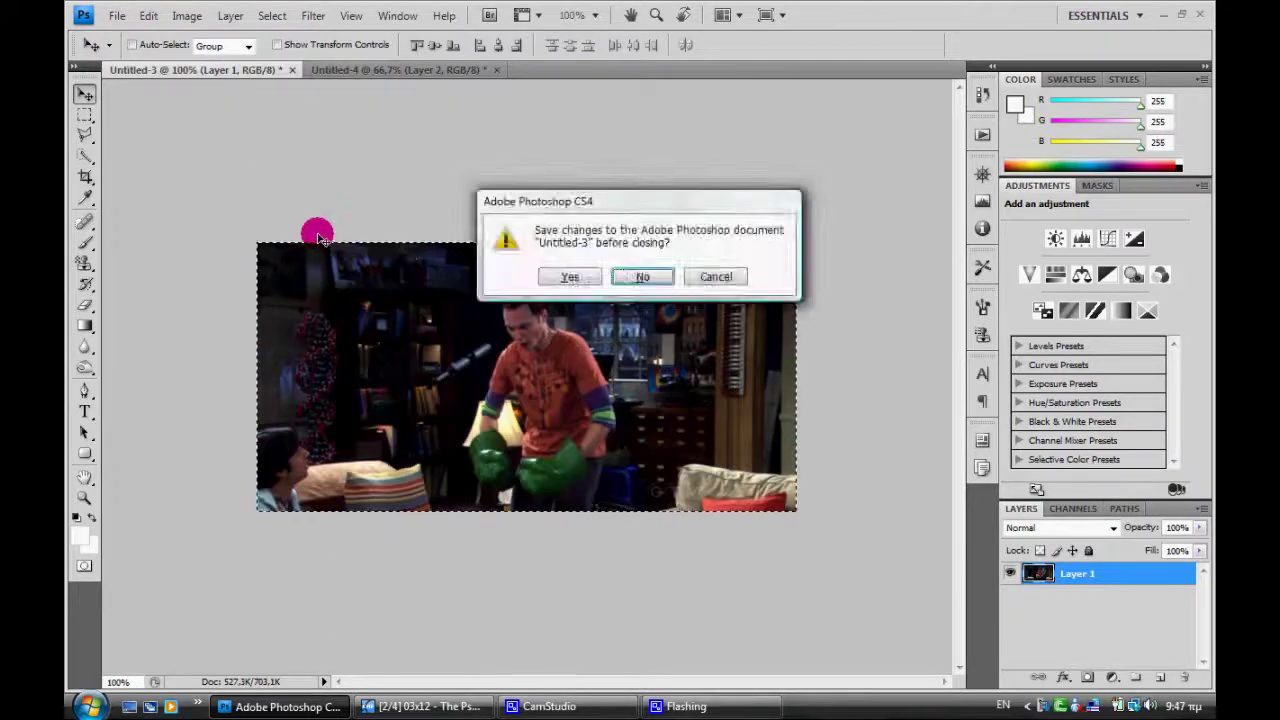
pyautogui.press('n')
pyautogui.hotkey('ctrl', 'v')
pyautogui.moveTo(547, 364); pyautogui.dragTo(547, 541)
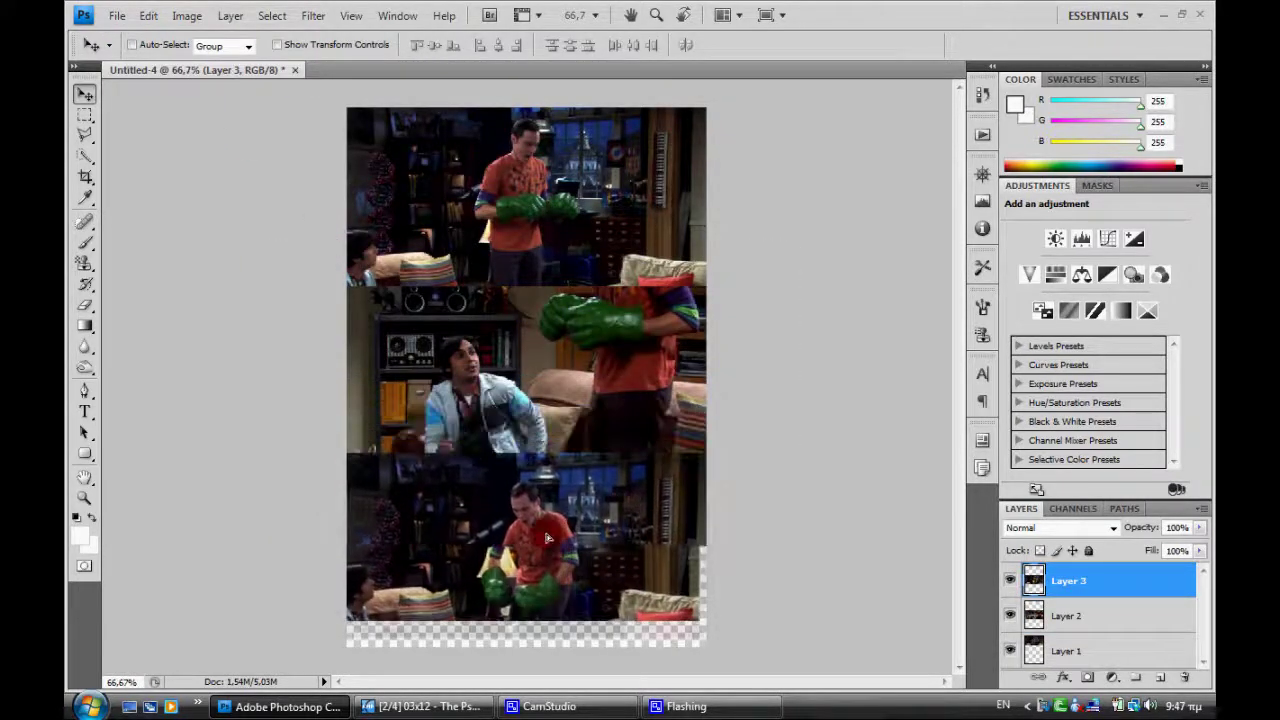
# Select the area covered by the three frames and crop the canvas to it
pyautogui.rightClick(85, 115)
pyautogui.click(150, 114)
pyautogui.keyDown('ctrl'); pyautogui.click(1065, 592); pyautogui.keyUp('ctrl')
pyautogui.click(186, 14)
pyautogui.click(257, 166)
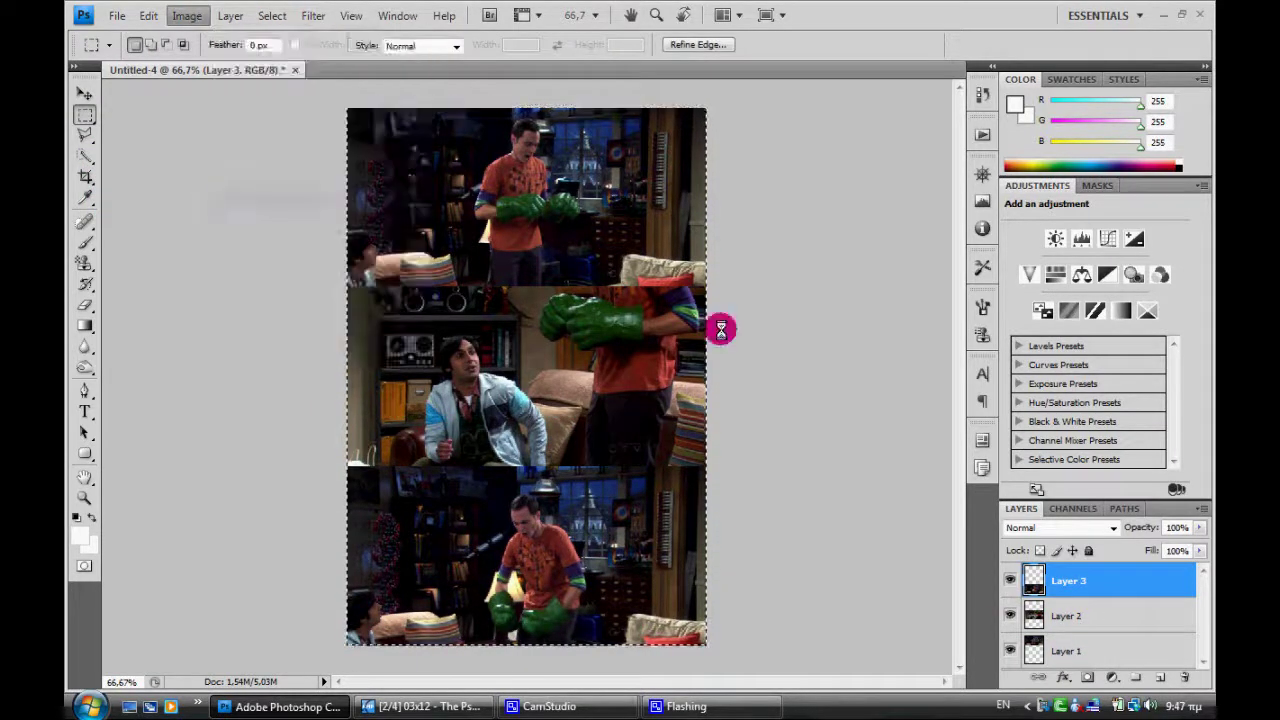
# Flatten the frames into one layer and view the strip at 100%
pyautogui.rightClick(1043, 651)
pyautogui.click(948, 616)
pyautogui.click(229, 346)
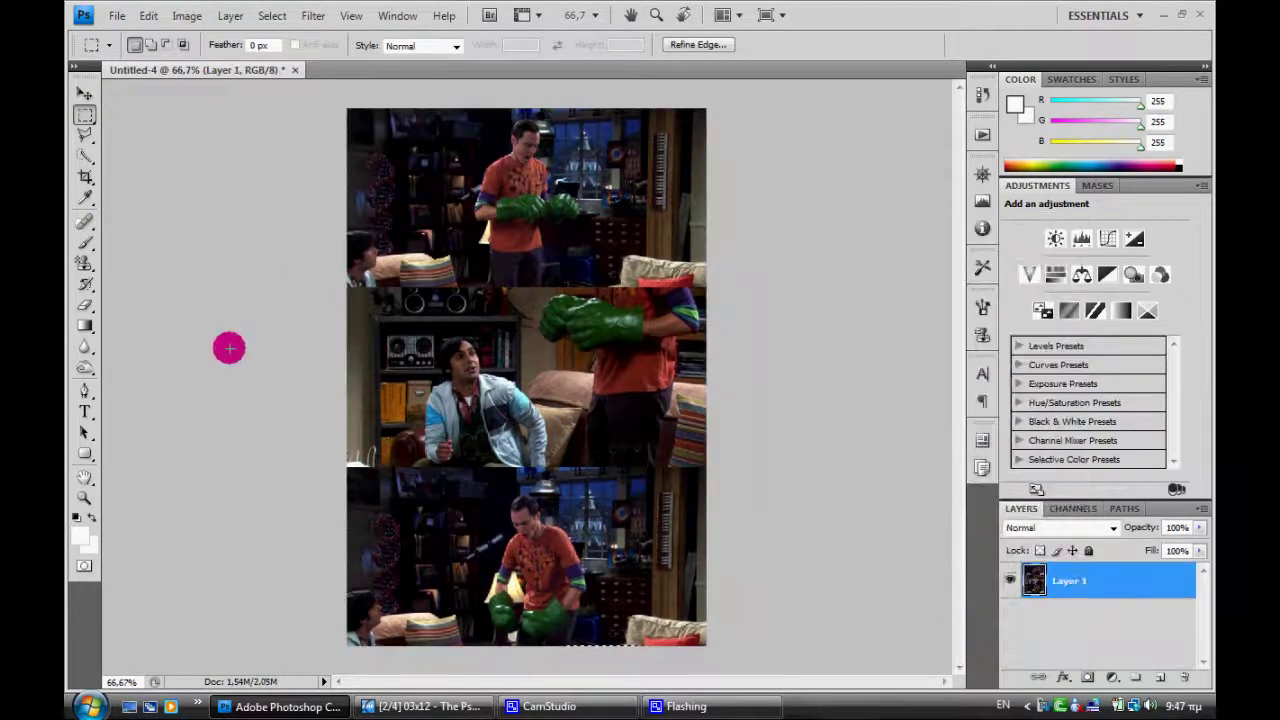
pyautogui.hotkey('ctrl', '+')
pyautogui.scroll(3, 303, 346)
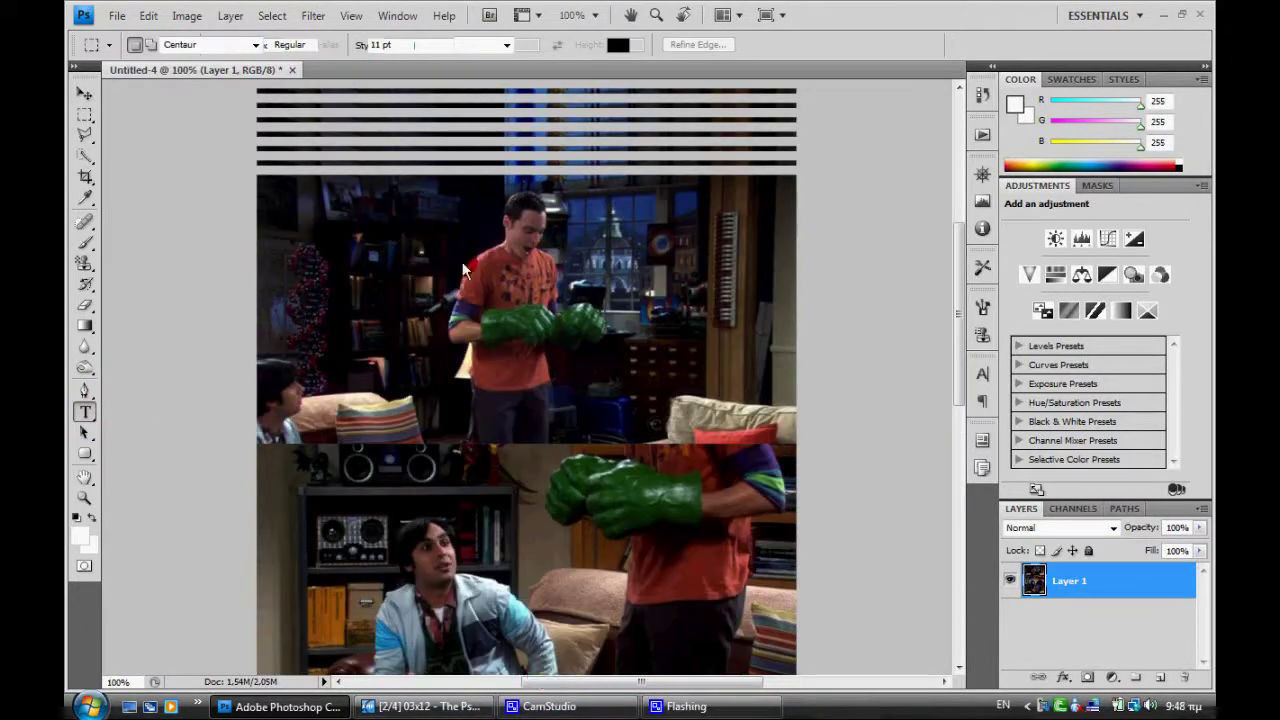
# Set the Type tool to Times New Roman 24 pt and start the top-frame caption
pyautogui.click(258, 47)
pyautogui.click(238, 47)
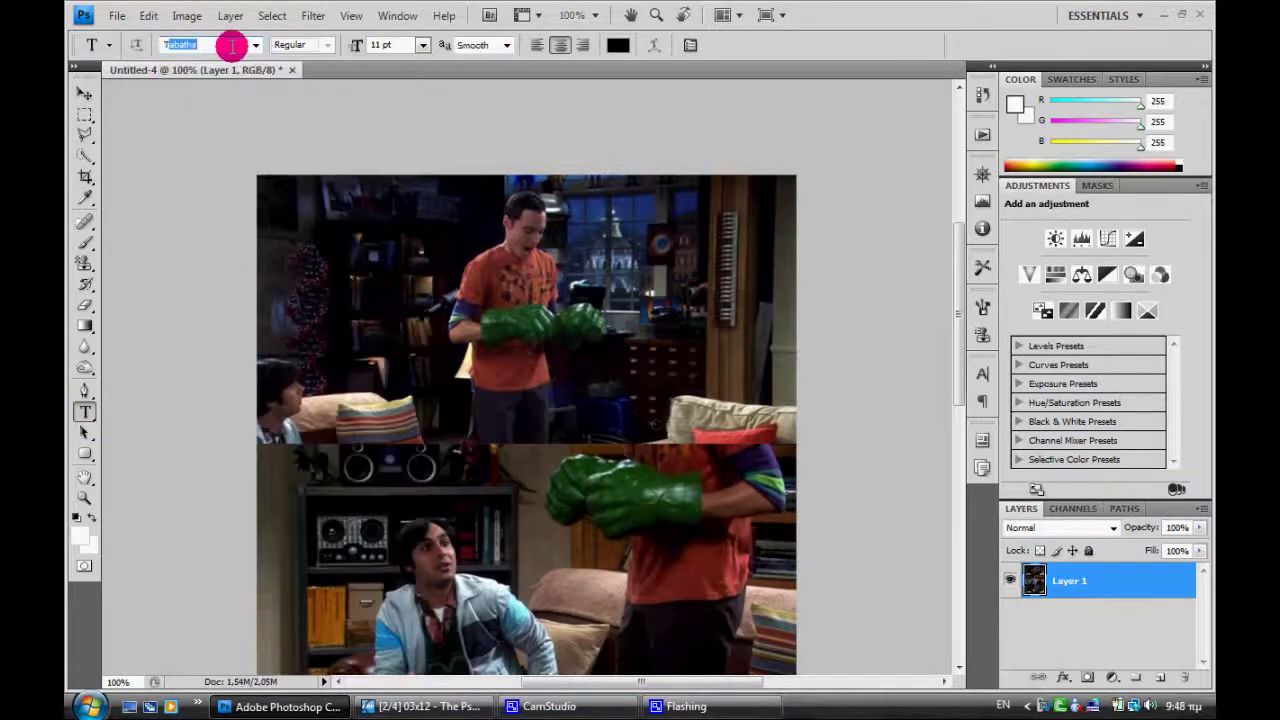
pyautogui.write('Times New Roman')
pyautogui.click(423, 45)
pyautogui.click(400, 247)
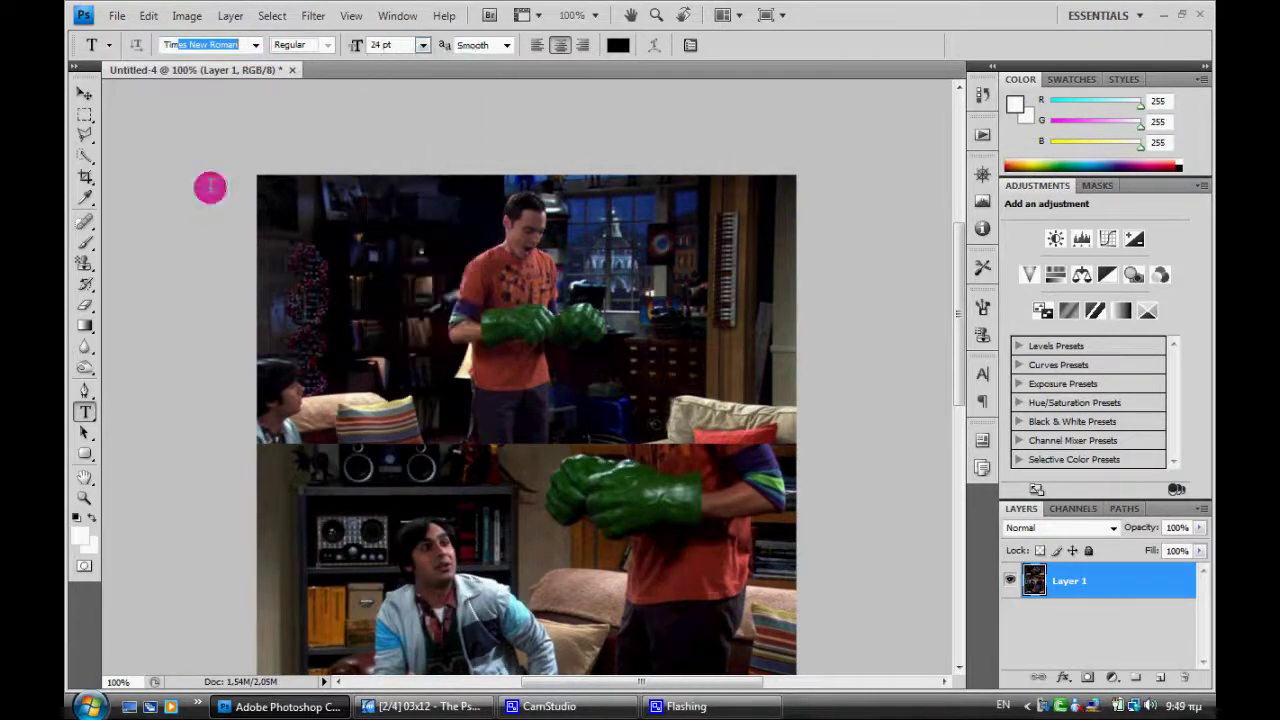
pyautogui.click(464, 378)
pyautogui.hotkey('ctrl', 'a')
# Recolour the selected caption text and enlarge it to 36 pt
pyautogui.click(617, 44)
pyautogui.click(727, 94)
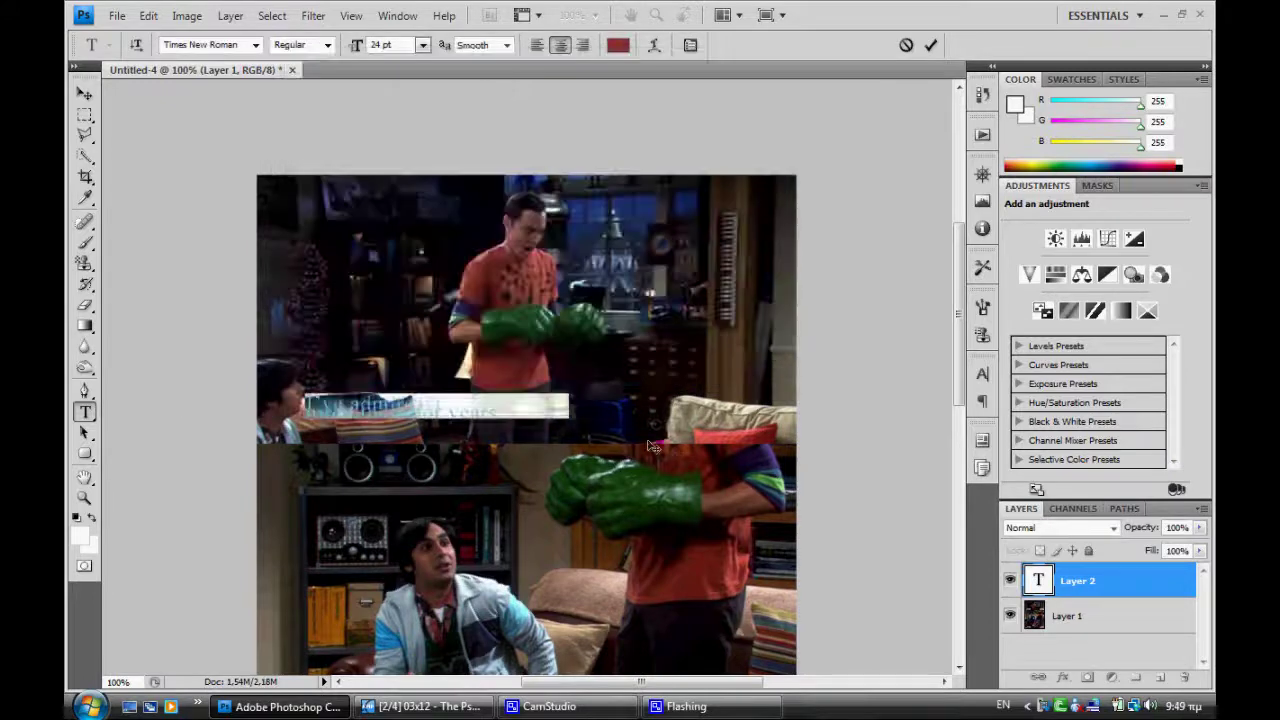
pyautogui.click(423, 45)
pyautogui.click(411, 283)
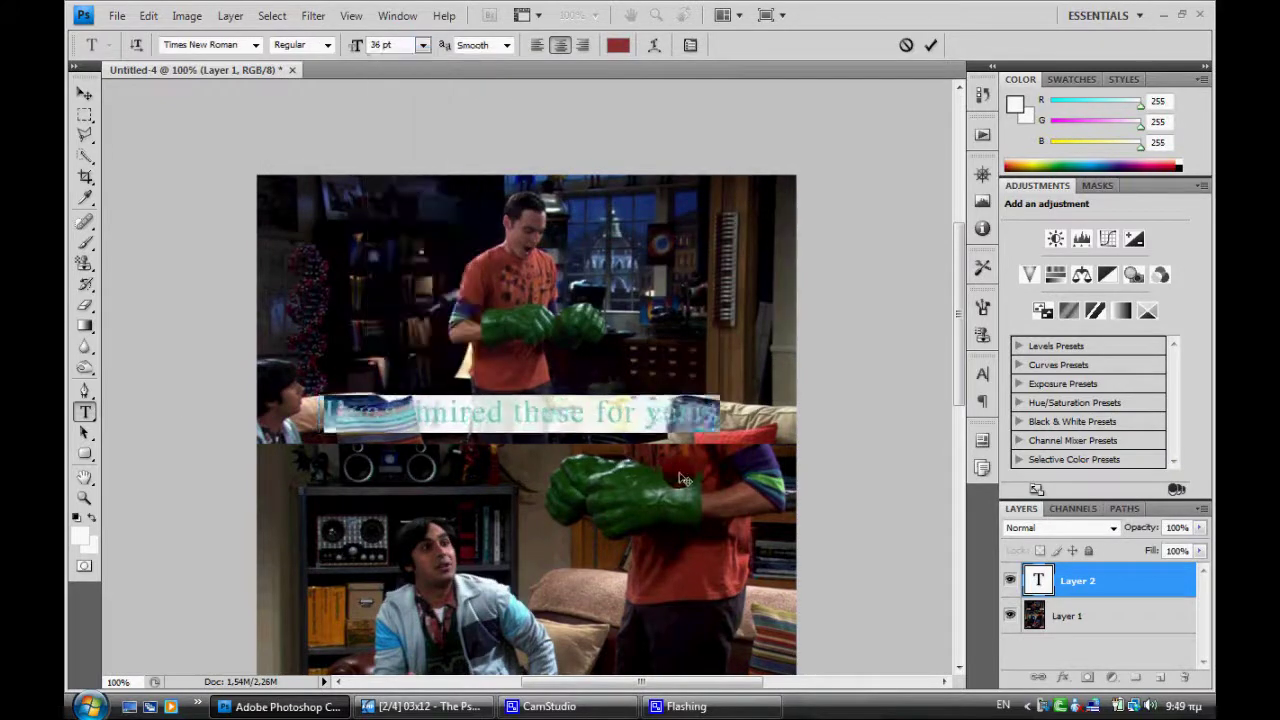
# Adjust the caption's leading in the Character panel, commit it, and pick white
pyautogui.click(959, 314)
pyautogui.click(982, 373)
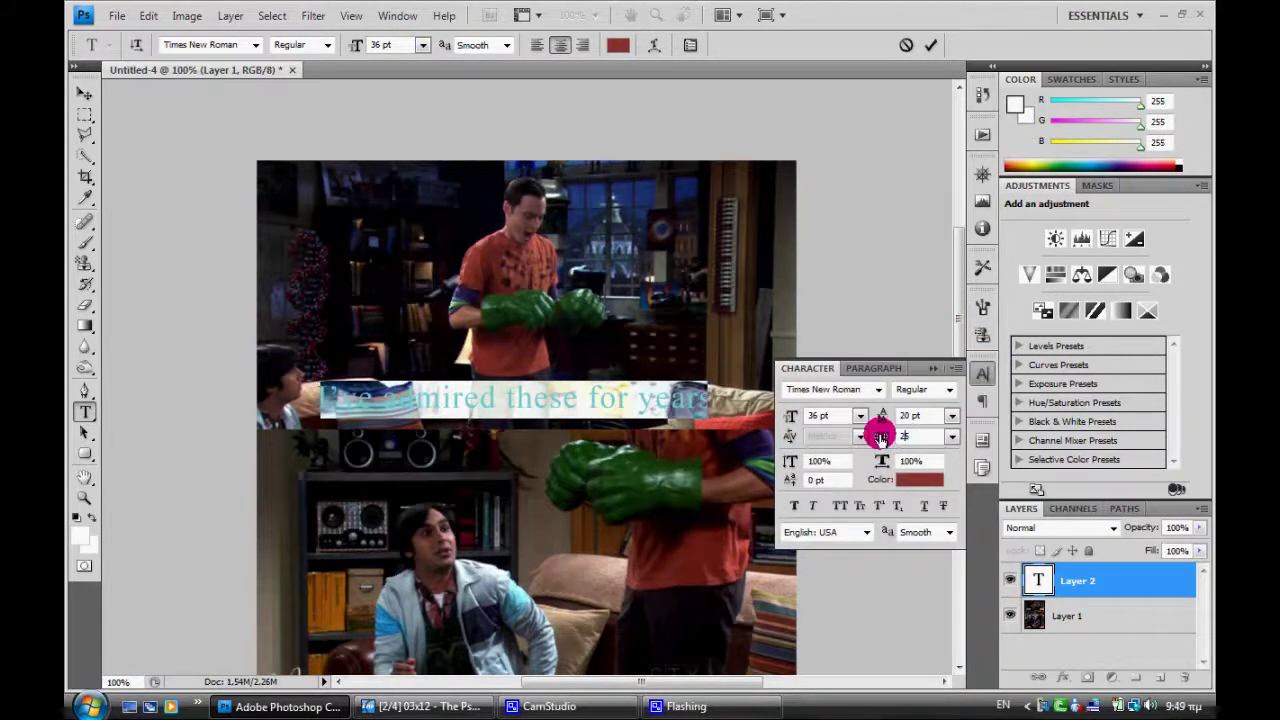
pyautogui.press('Return')
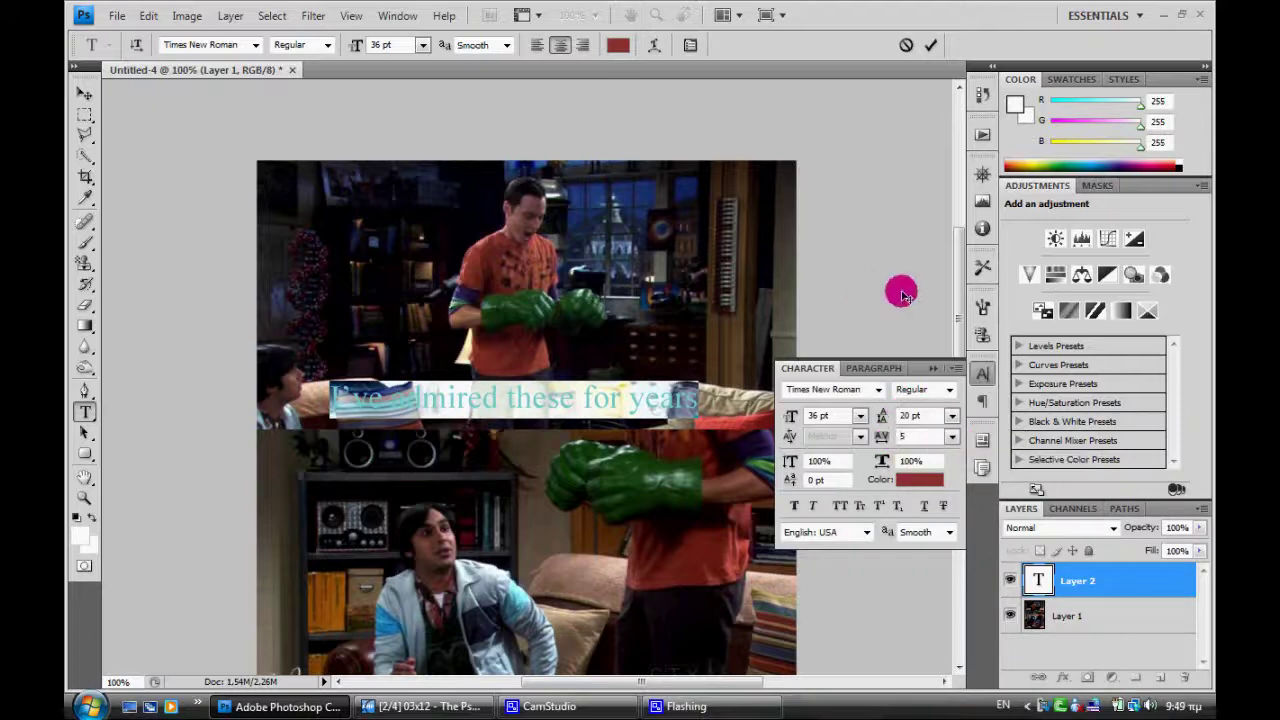
pyautogui.click(919, 479)
pyautogui.click(302, 106)
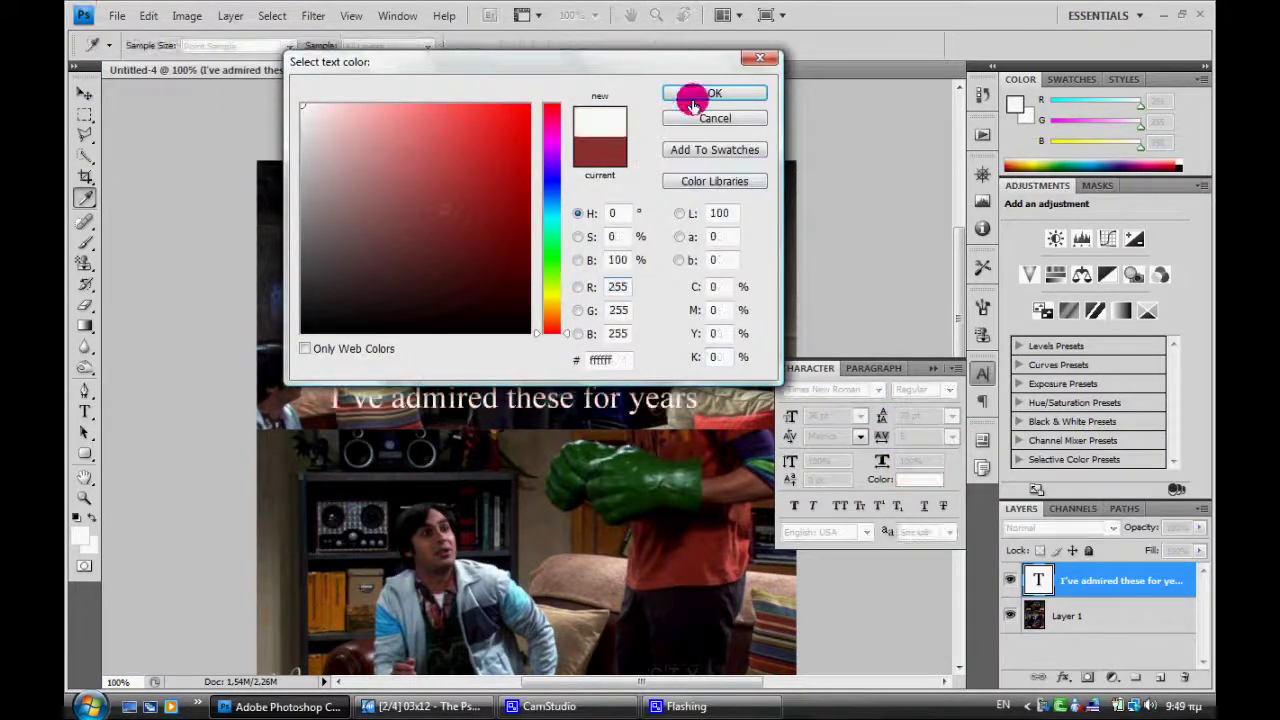
# Caption the middle frame 'Does that mean we can go with the girls again?' on two lines
pyautogui.click(692, 105)
pyautogui.scroll(-4, 583, 510)
pyautogui.scroll(-1, 583, 510)
pyautogui.click(303, 462)
pyautogui.write('Dopes')
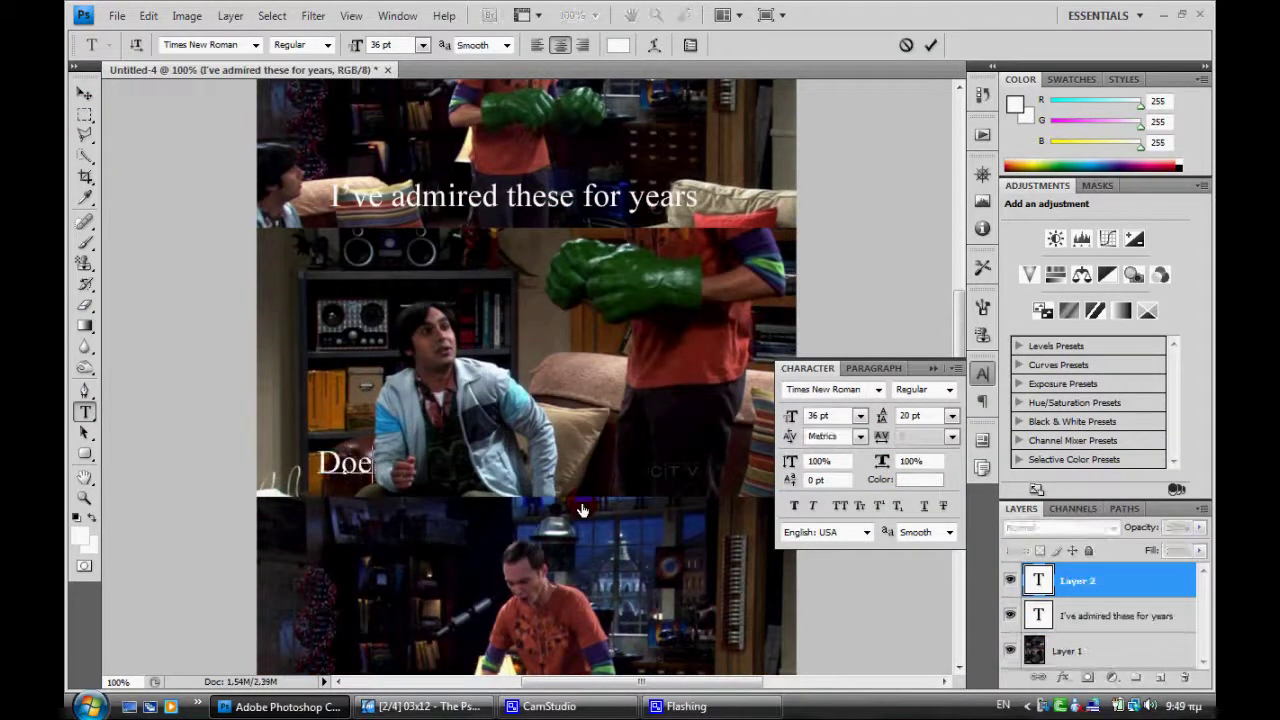
pyautogui.write(' can go with the girls again?')
pyautogui.hotkey('ctrl', 'a')
pyautogui.click(371, 457)
pyautogui.press('Return')
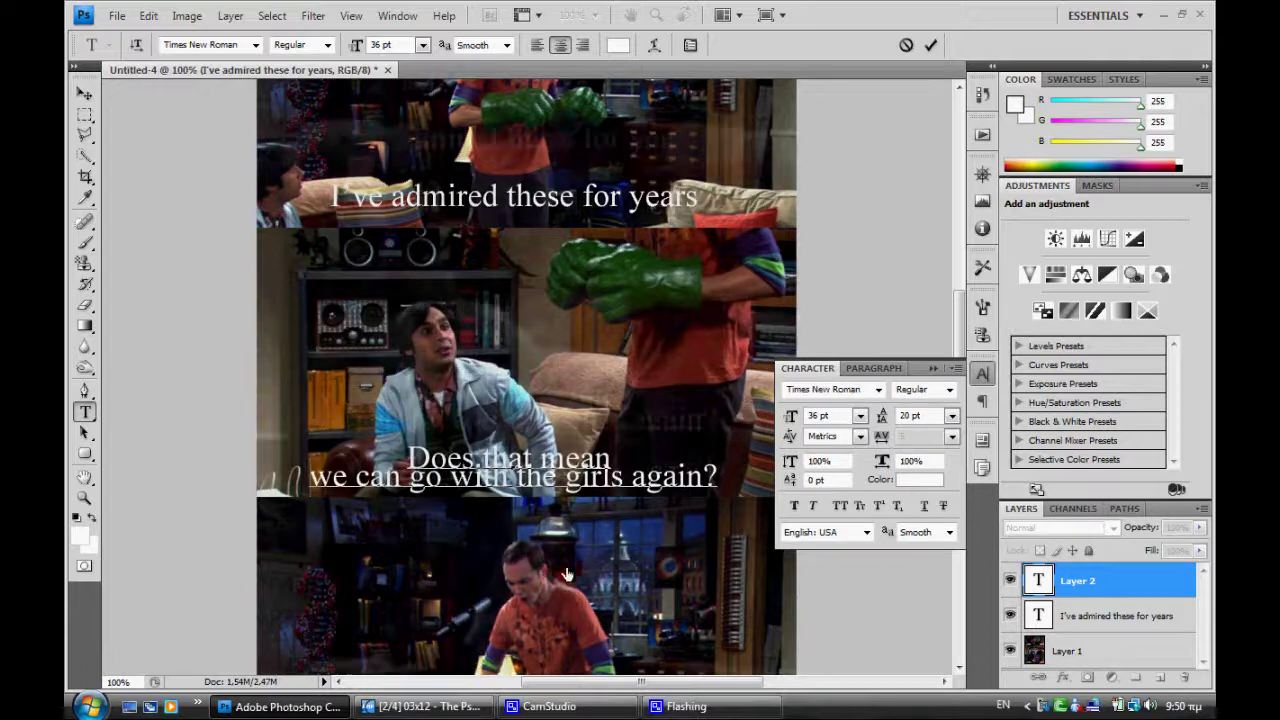
# Add Hulk's two-line reply about a second date with pretty humans to the bottom frame
pyautogui.scroll(-3, 419, 571)
pyautogui.click(86, 402)
pyautogui.click(385, 590)
pyautogui.write('Hul')
pyautogui.write(' to a second date w')
pyautogui.write('hith pretty humans!')
pyautogui.press('Return')
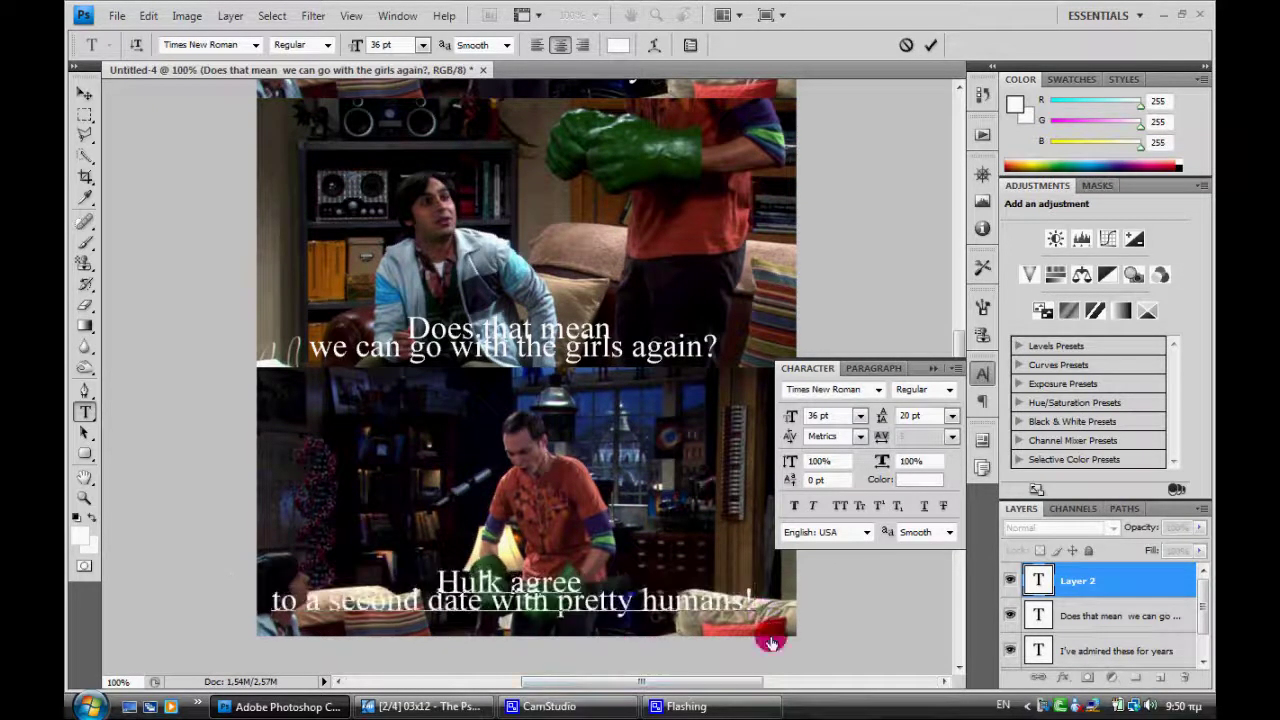
pyautogui.moveTo(663, 657); pyautogui.dragTo(668, 662)
pyautogui.click(1097, 582)
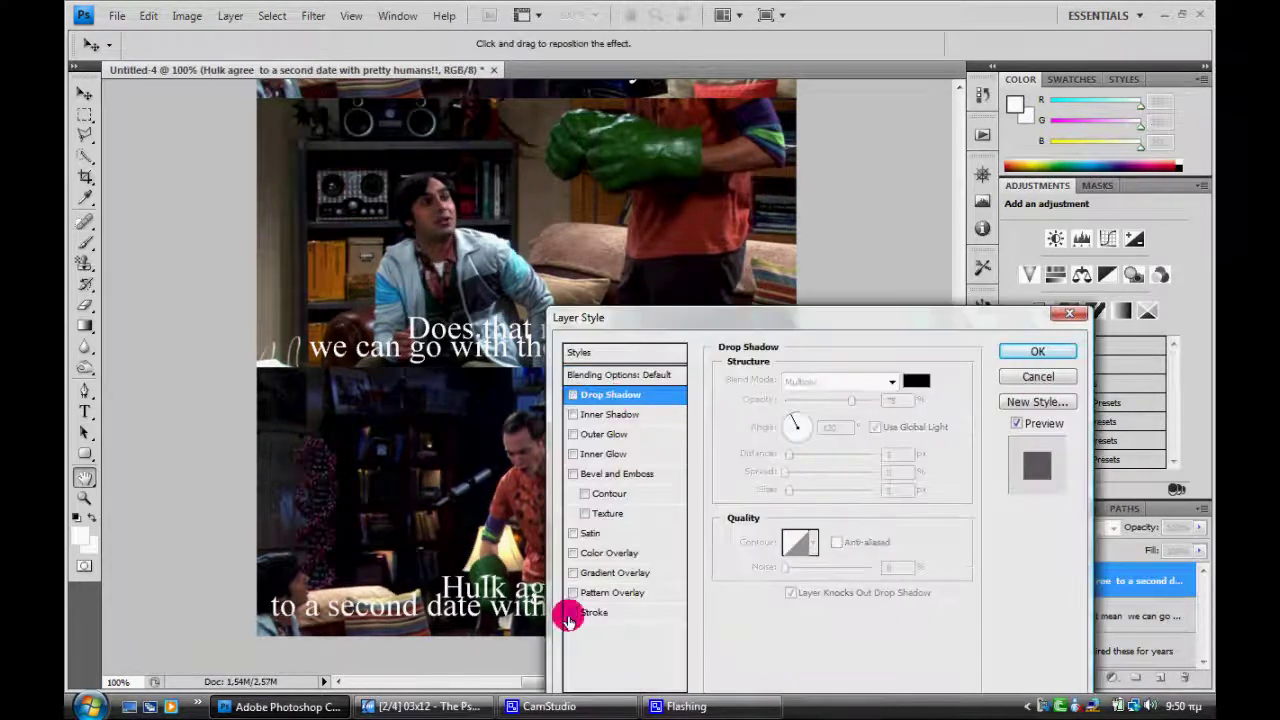
# Add a 2 px black outside stroke to the bottom and top captions
pyautogui.click(574, 612)
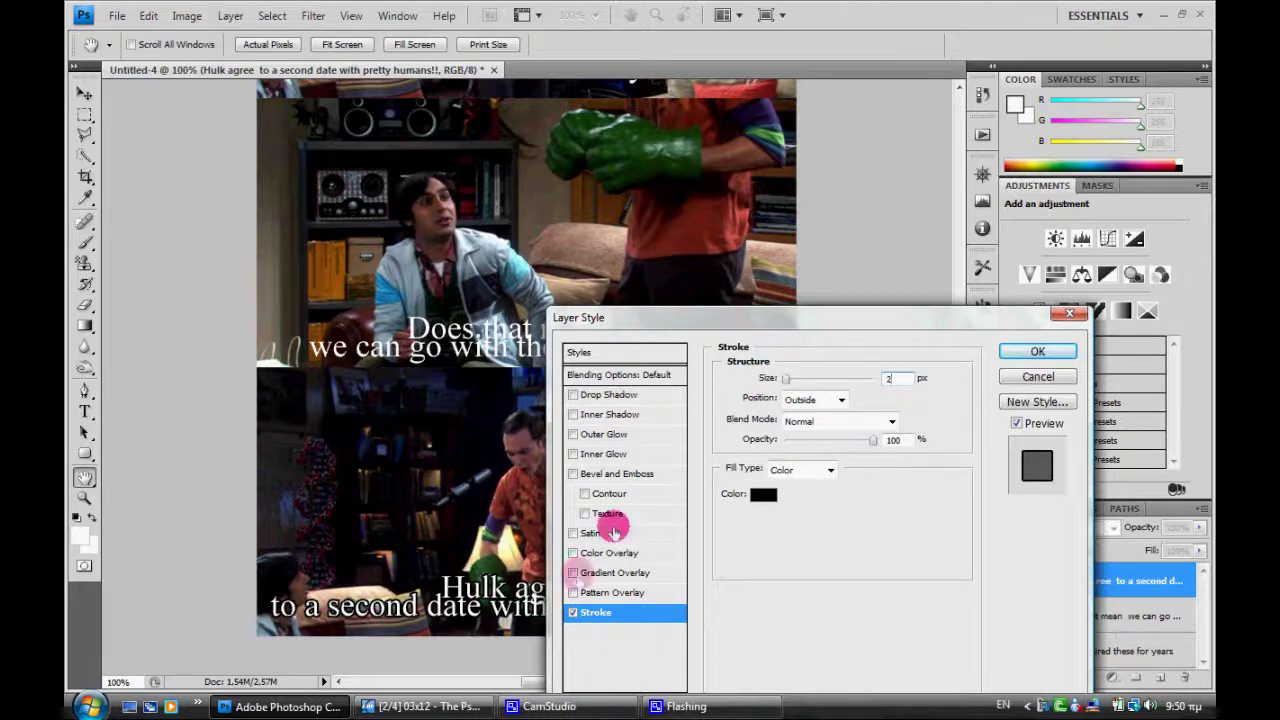
pyautogui.click(1030, 351)
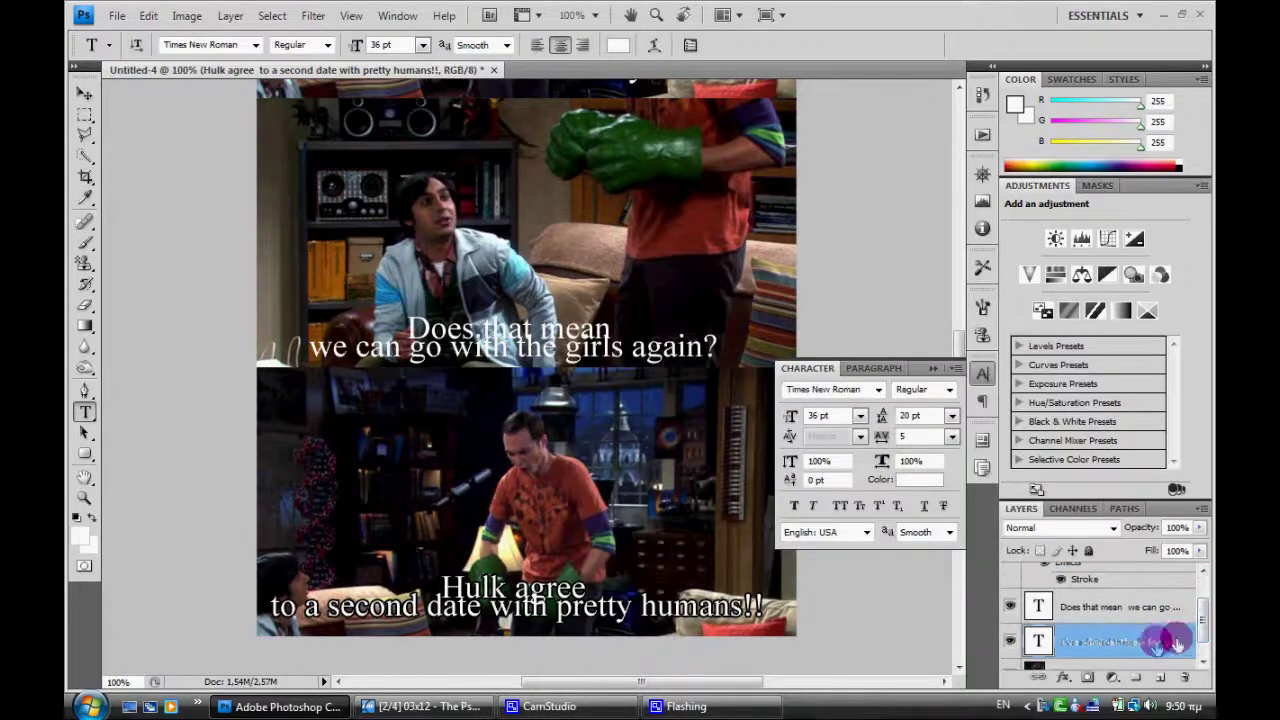
pyautogui.rightClick(1180, 636)
pyautogui.press('Escape')
pyautogui.doubleClick(1150, 641)
pyautogui.click(596, 612)
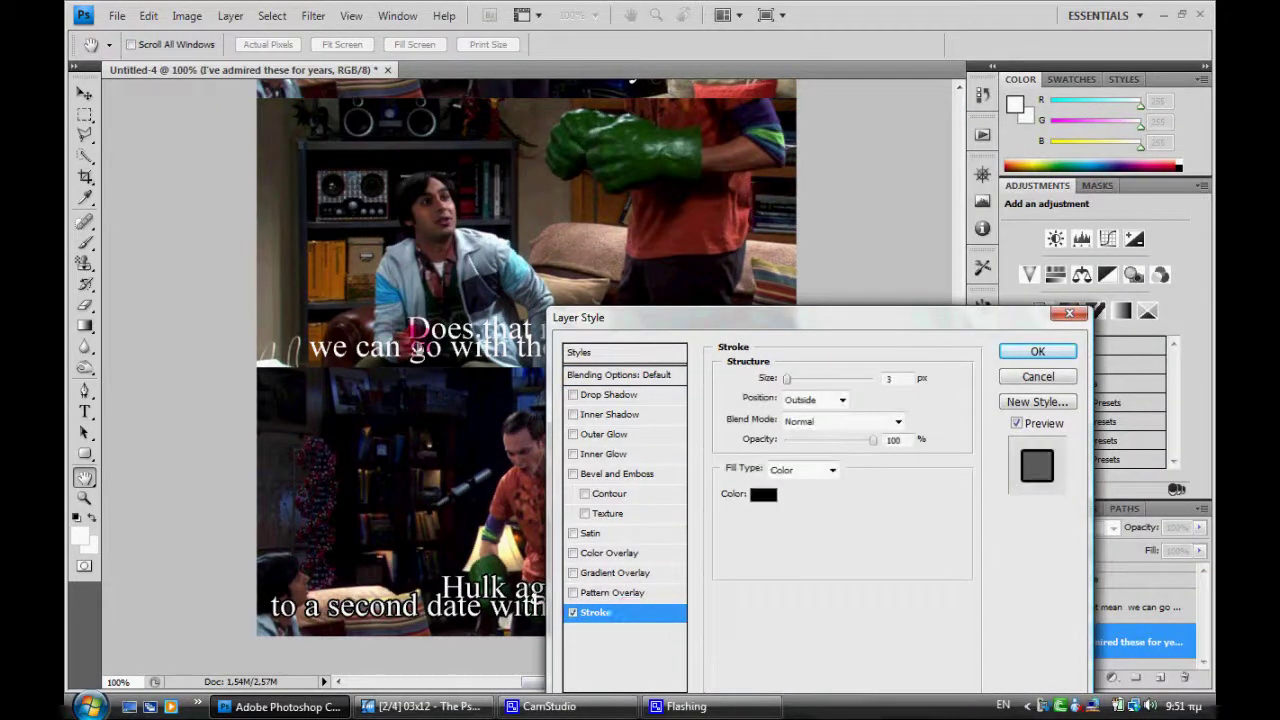
pyautogui.click(1020, 352)
# Give the middle caption the same black stroke and fit the strip on screen
pyautogui.moveTo(951, 349); pyautogui.dragTo(957, 282)
pyautogui.click(1150, 605)
pyautogui.doubleClick(1138, 650)
pyautogui.click(596, 612)
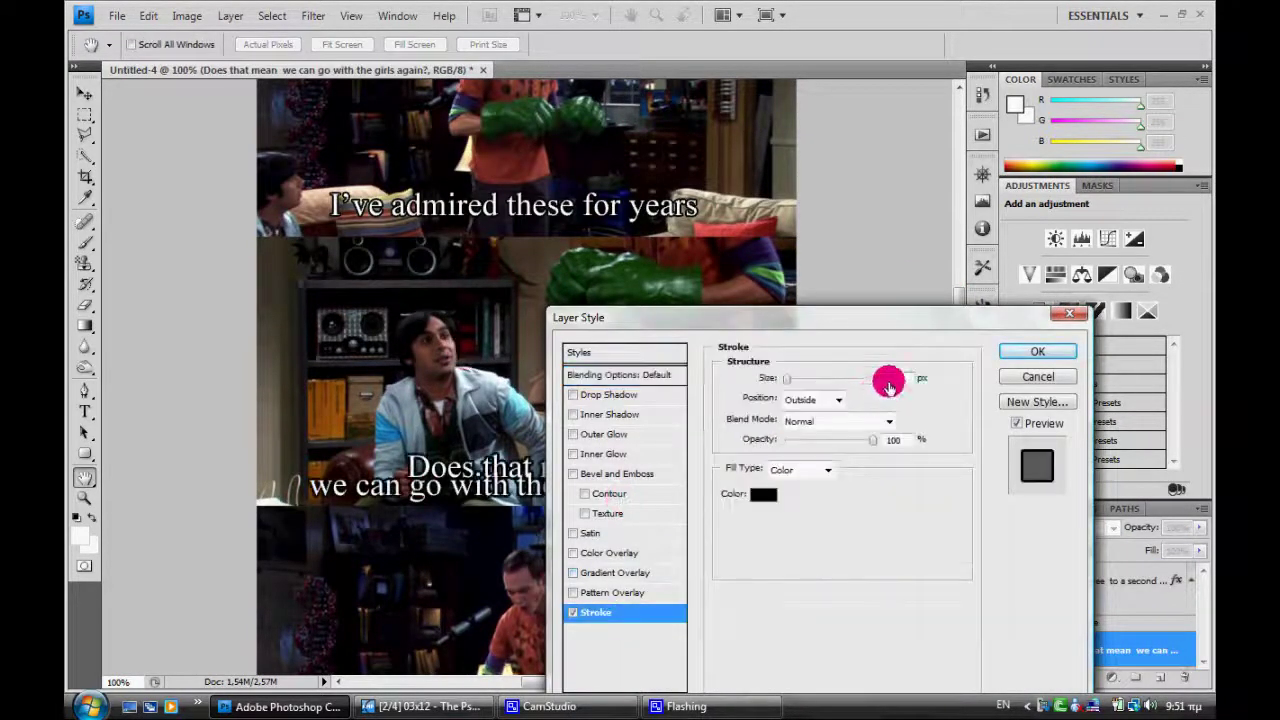
pyautogui.press('Return')
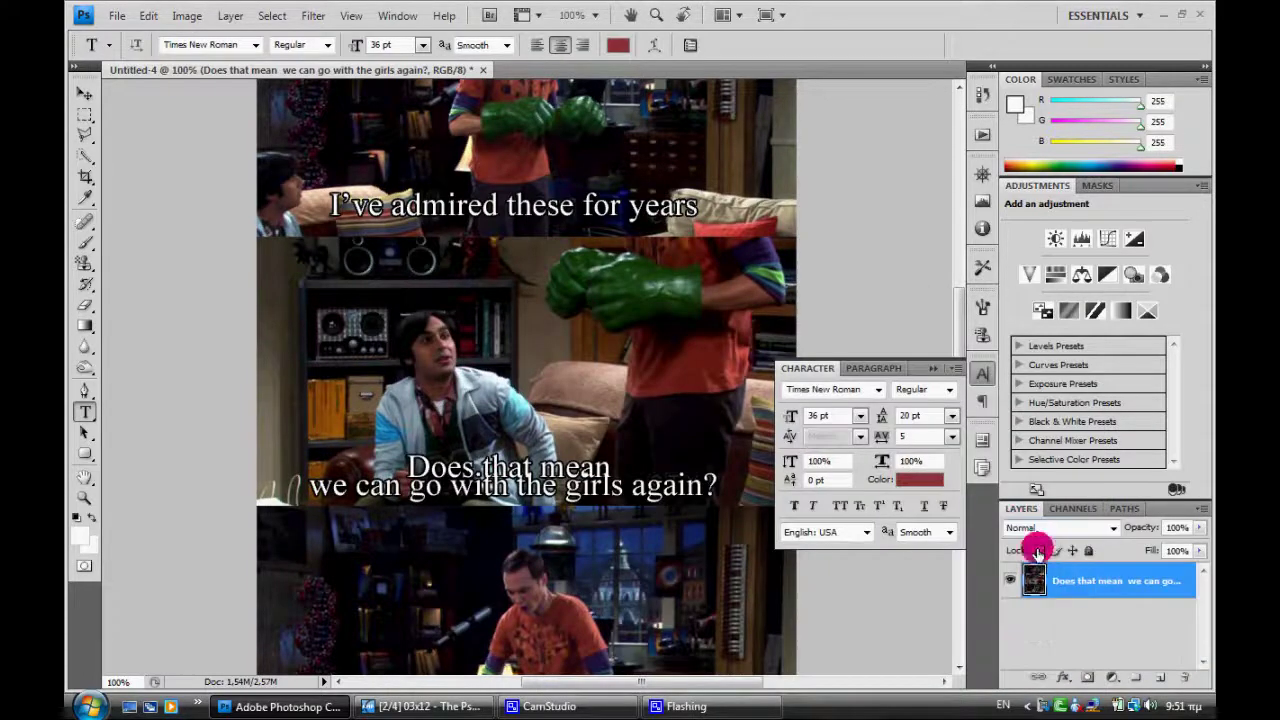
pyautogui.hotkey('ctrl', '0')
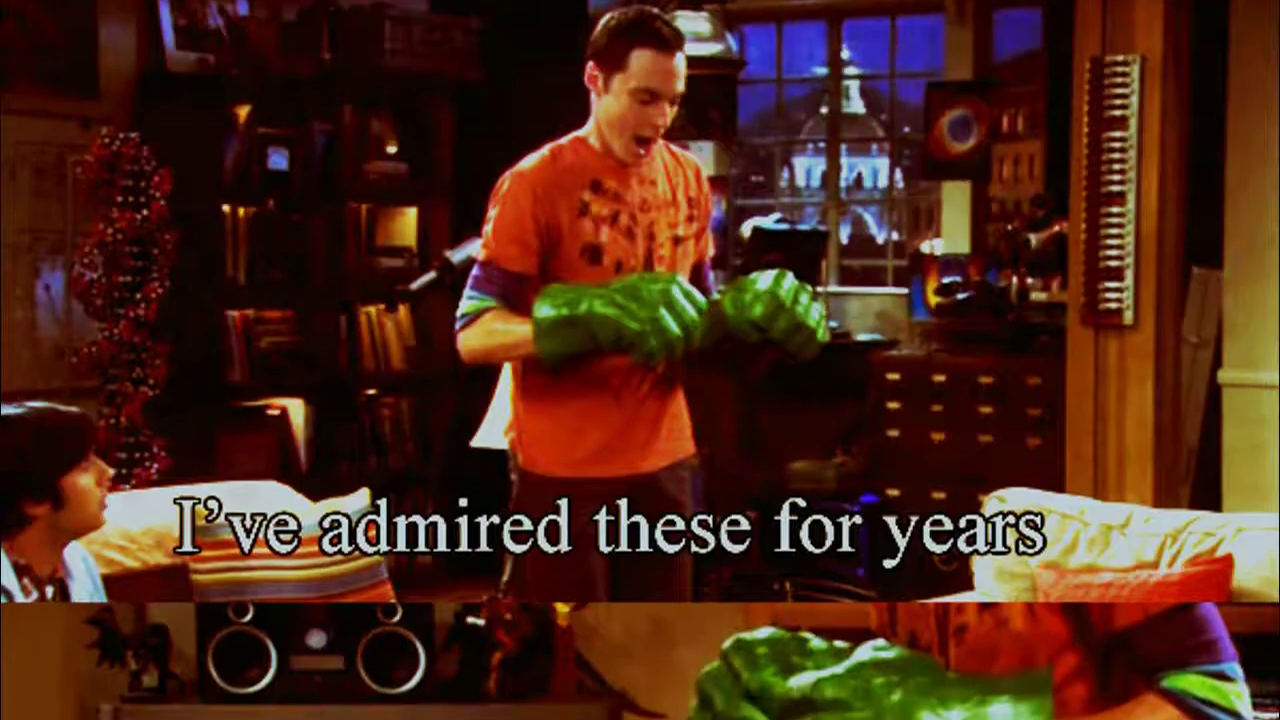